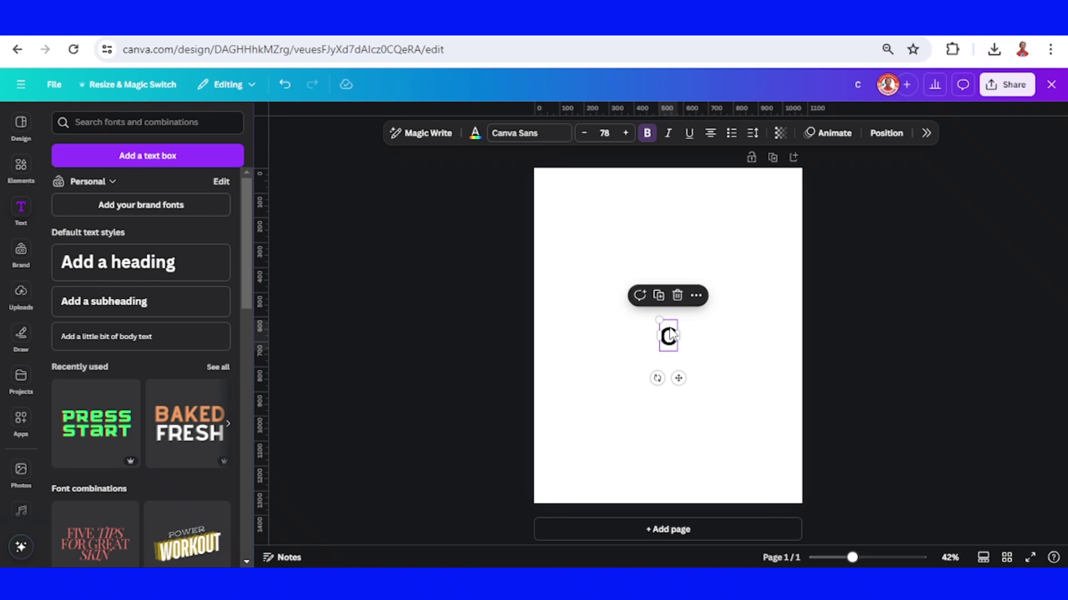
# - Enlarge the bold letter C and move it down toward the page centre
pyautogui.moveTo(659, 321); pyautogui.dragTo(615, 238)
pyautogui.moveTo(660, 305); pyautogui.dragTo(677, 359)
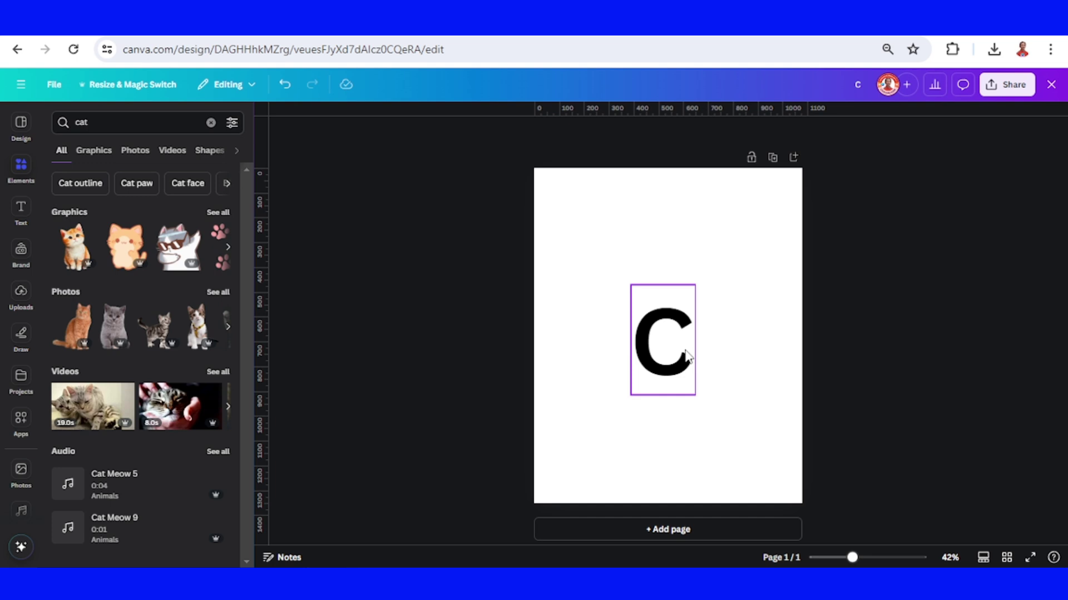
# - Switch the C to the rounded Avatar font, then enlarge it and centre it horizontally
pyautogui.click(718, 314)
pyautogui.click(678, 322)
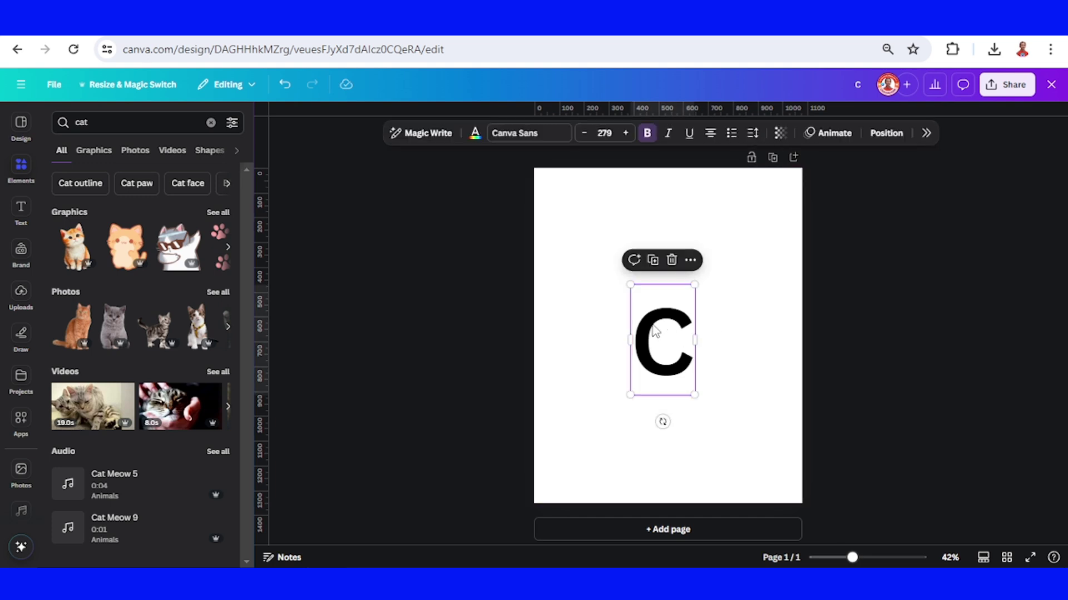
pyautogui.click(526, 136)
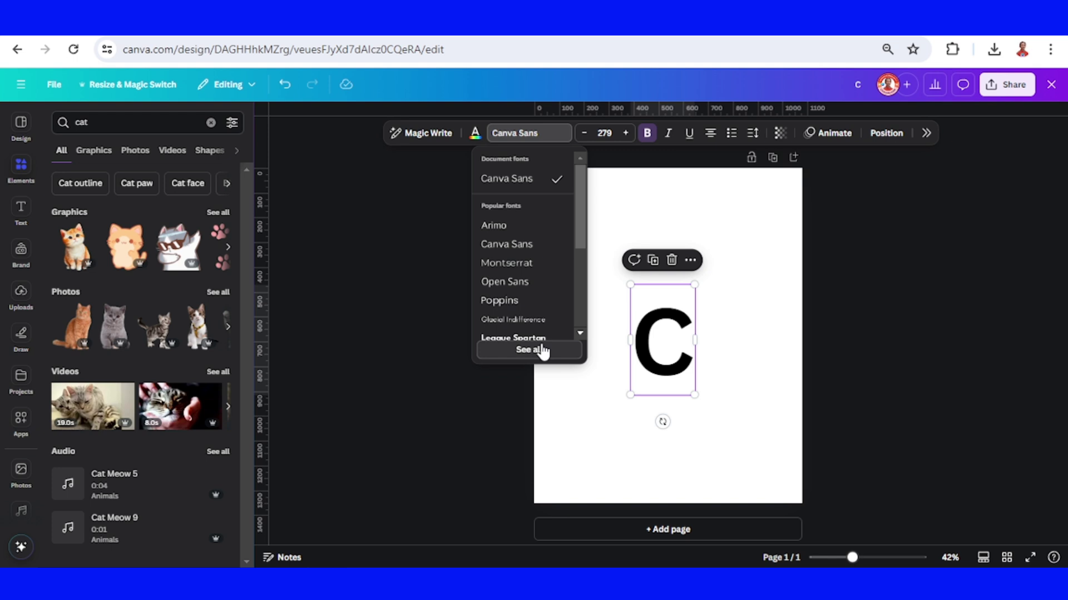
pyautogui.click(534, 351)
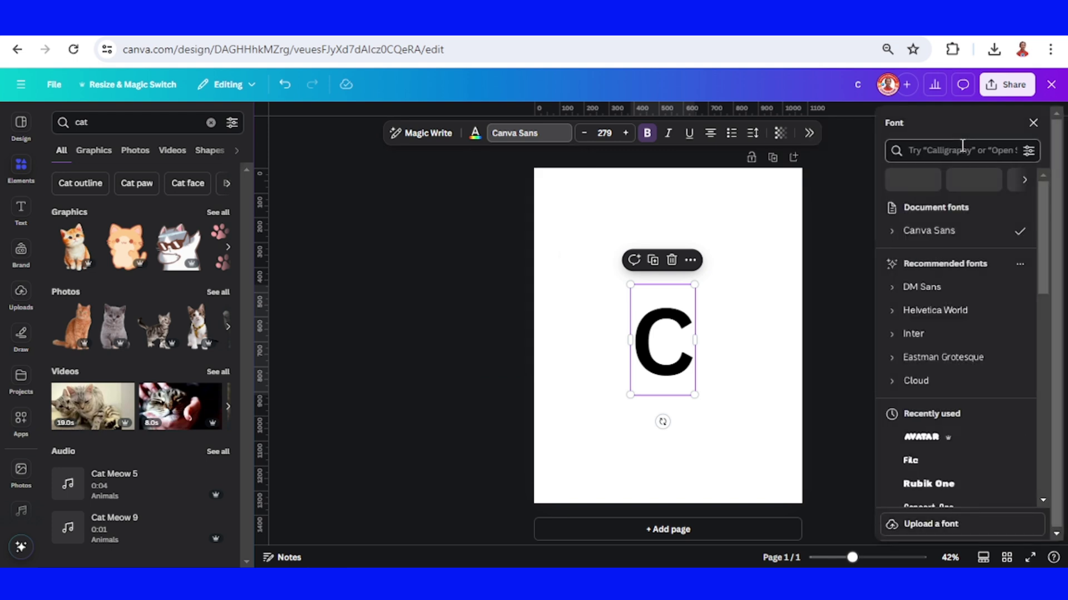
pyautogui.write('rounde')
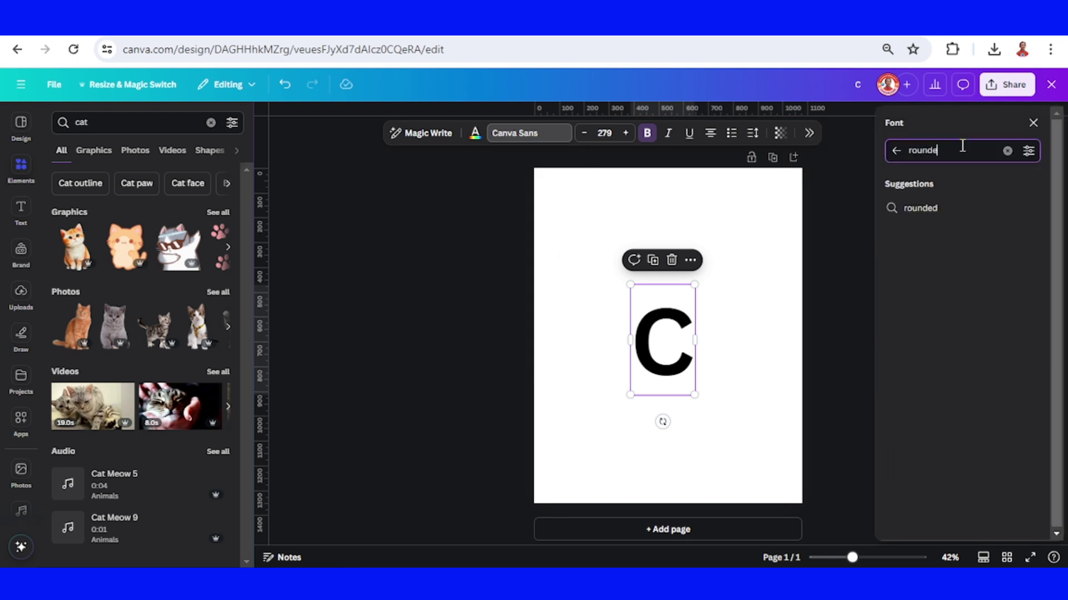
pyautogui.write('d')
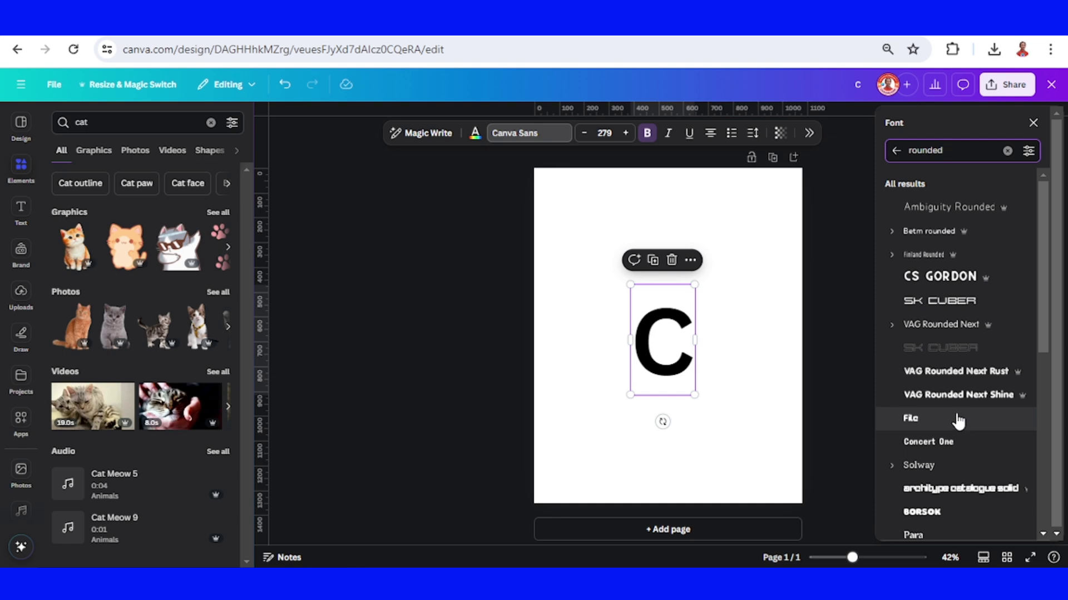
pyautogui.scroll(-2, 958, 421)
pyautogui.scroll(-1, 961, 406)
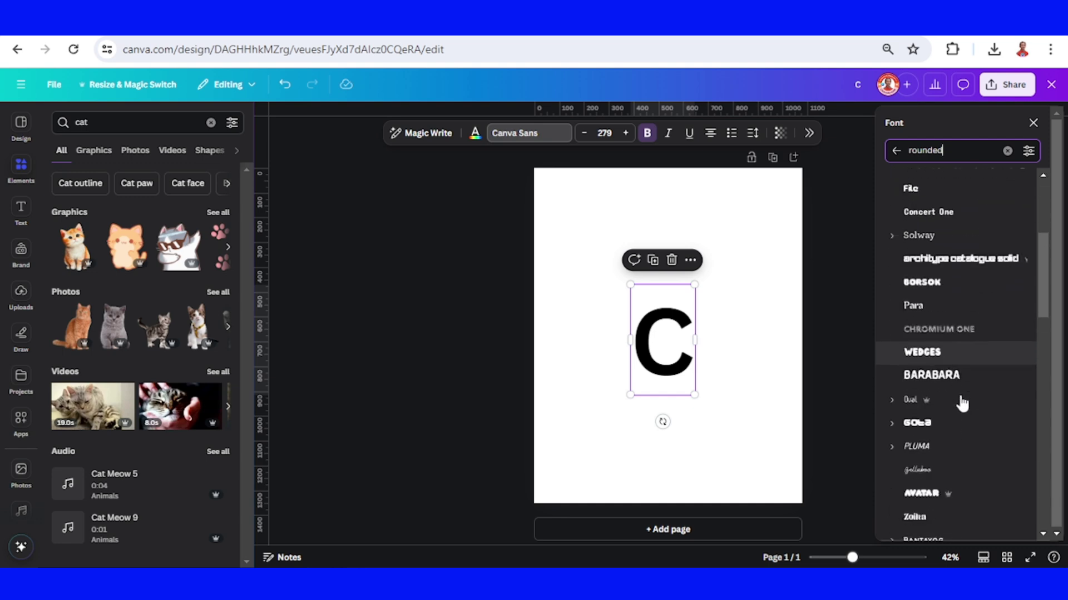
pyautogui.scroll(-1, 957, 410)
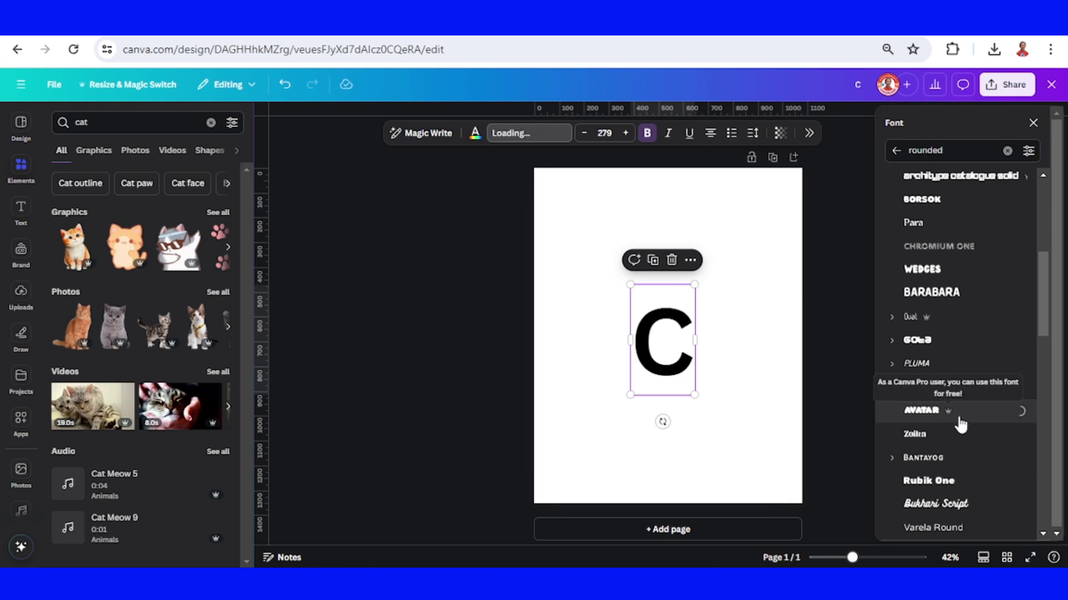
pyautogui.click(949, 412)
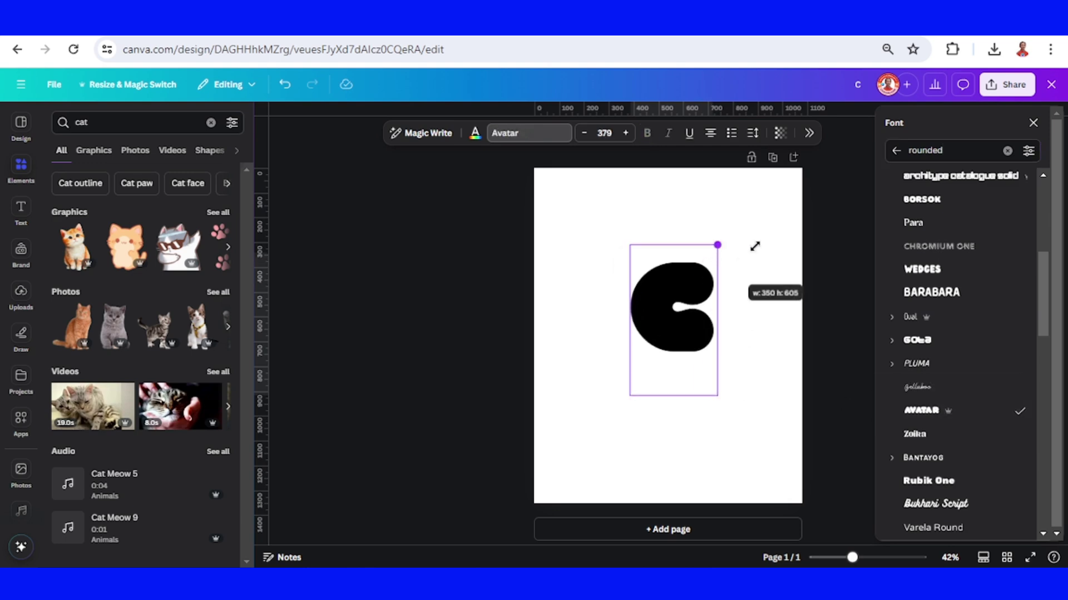
pyautogui.moveTo(695, 286); pyautogui.dragTo(752, 188)
pyautogui.moveTo(731, 270)
pyautogui.mouseDown()
pyautogui.moveTo(710, 309)
pyautogui.moveTo(697, 309)
pyautogui.mouseUp()
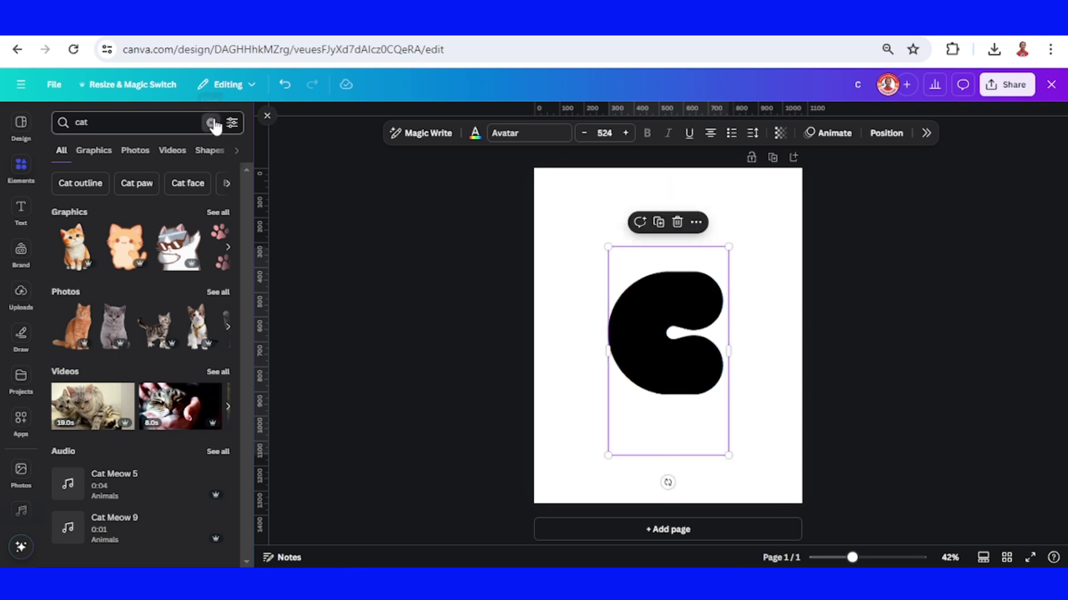
# - Add the grey cat tail graphic from the Recently used elements
pyautogui.click(212, 122)
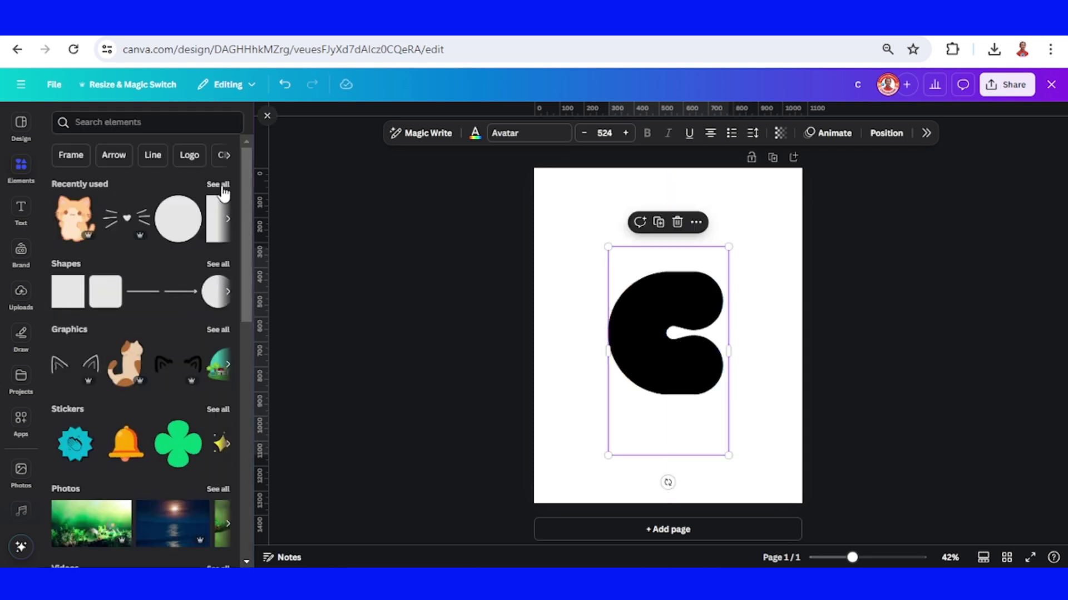
pyautogui.click(219, 185)
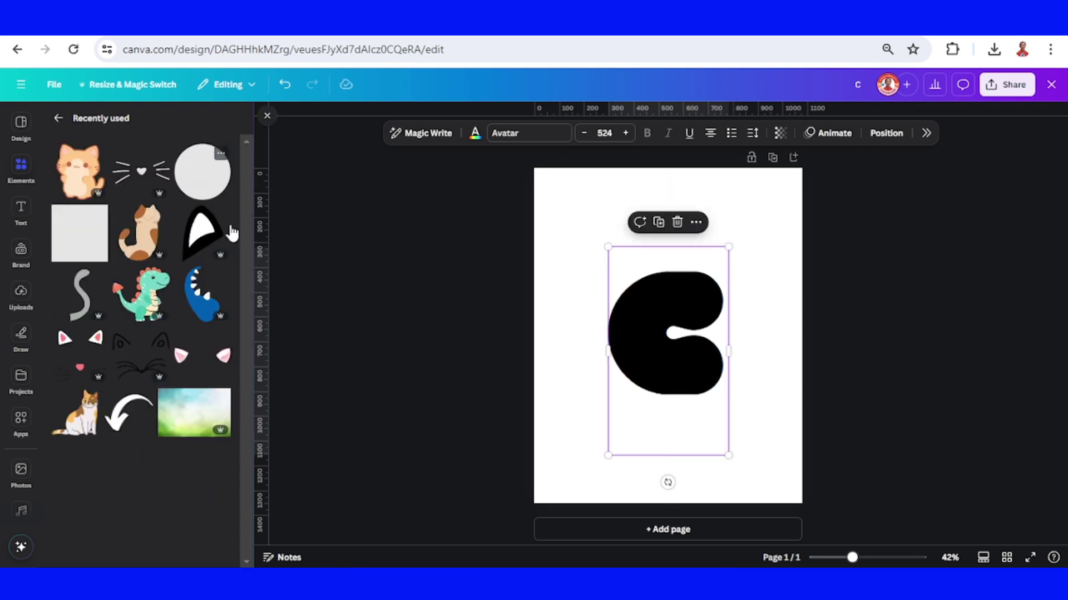
pyautogui.click(84, 303)
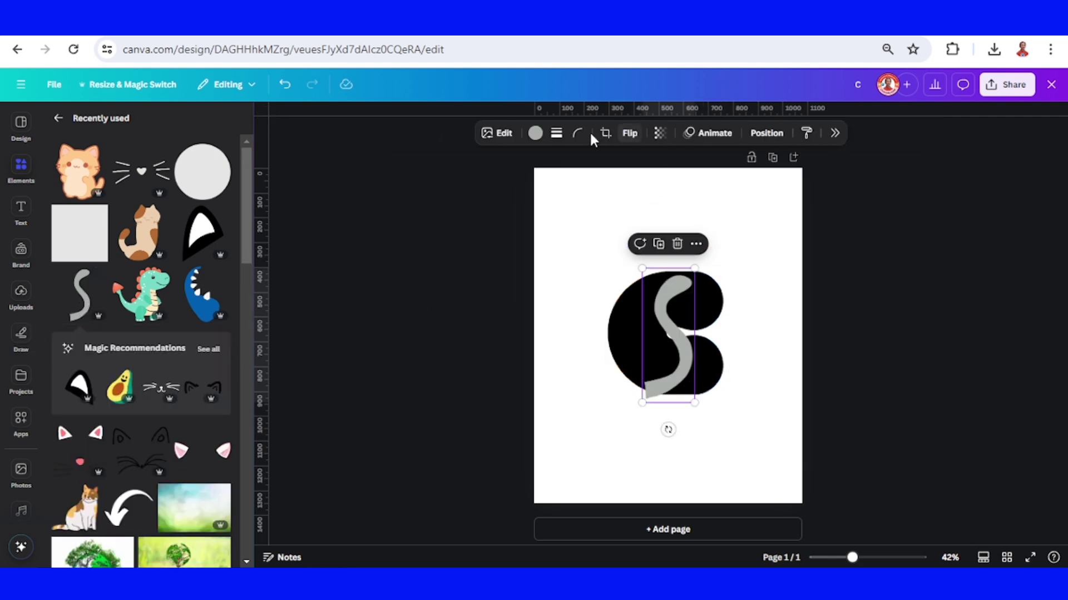
# - Flip the tail horizontally, shrink it to the C's left, and tilt it about 30 degrees
pyautogui.click(630, 134)
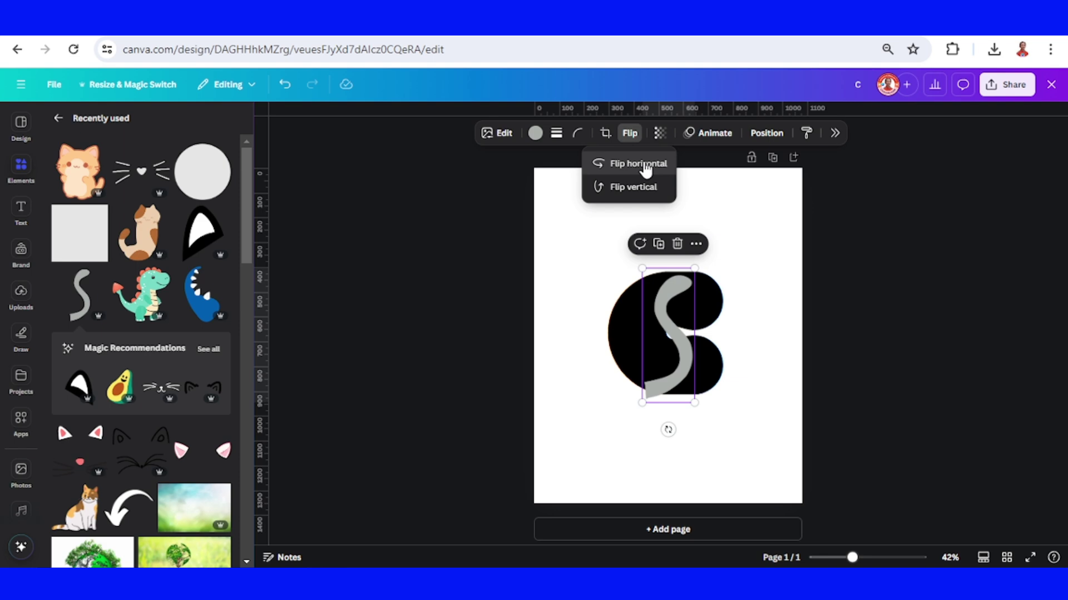
pyautogui.click(644, 165)
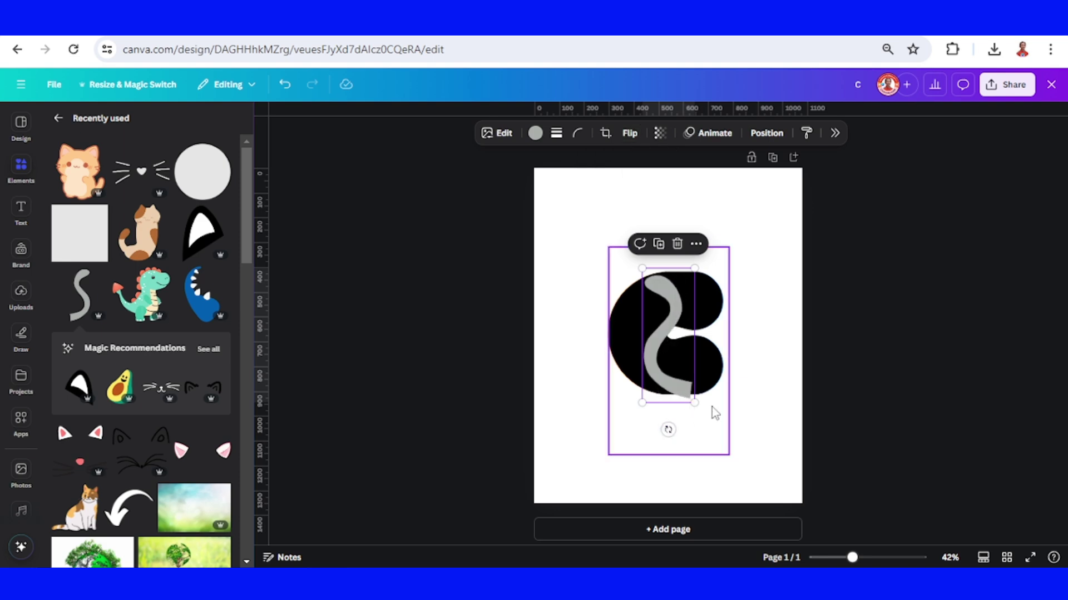
pyautogui.moveTo(694, 402)
pyautogui.mouseDown()
pyautogui.moveTo(684, 371)
pyautogui.moveTo(615, 361)
pyautogui.mouseUp()
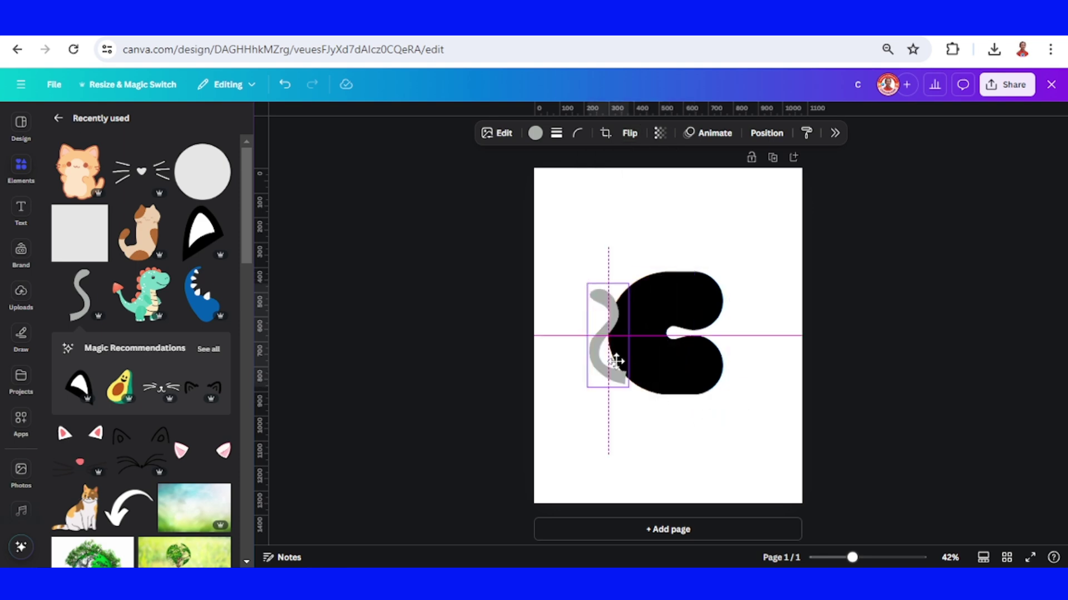
pyautogui.moveTo(608, 408); pyautogui.dragTo(637, 419)
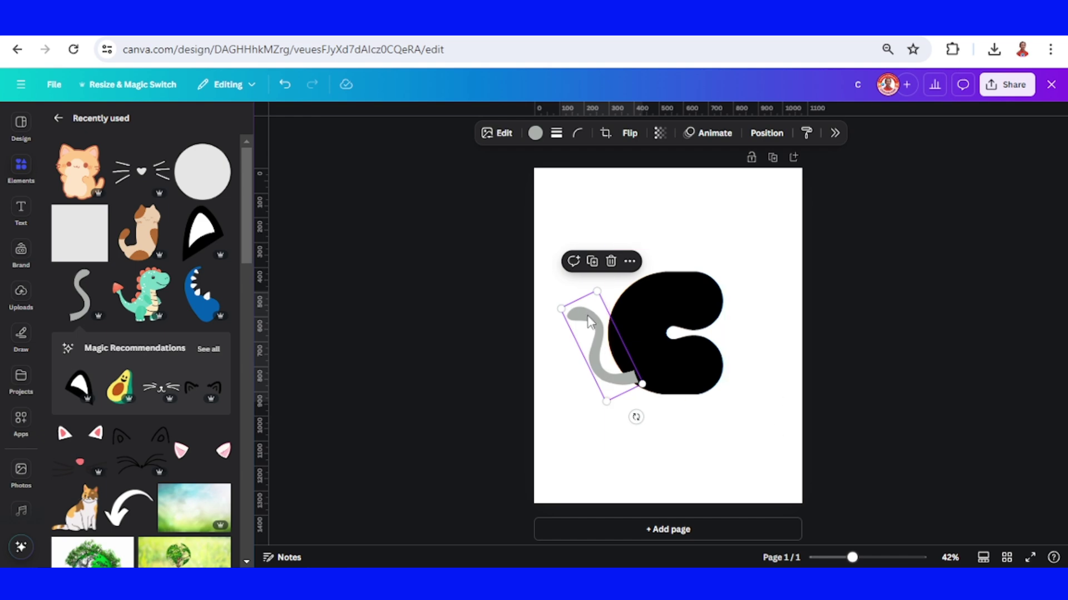
pyautogui.click(338, 254)
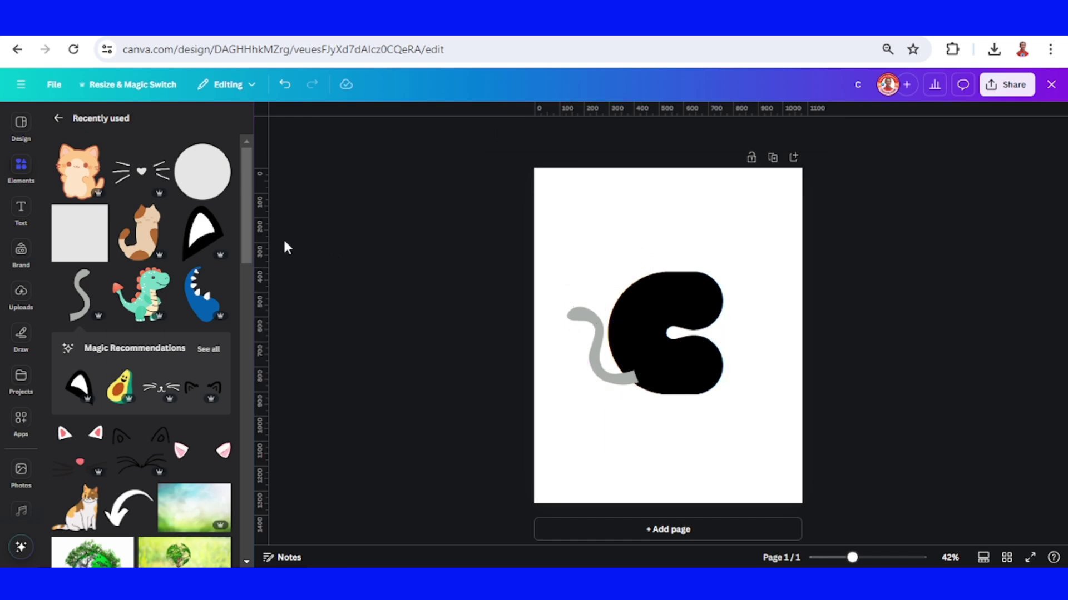
# - Add the black cat-ear graphic and shrink it onto the C's head
pyautogui.moveTo(202, 230)
pyautogui.click(221, 216)
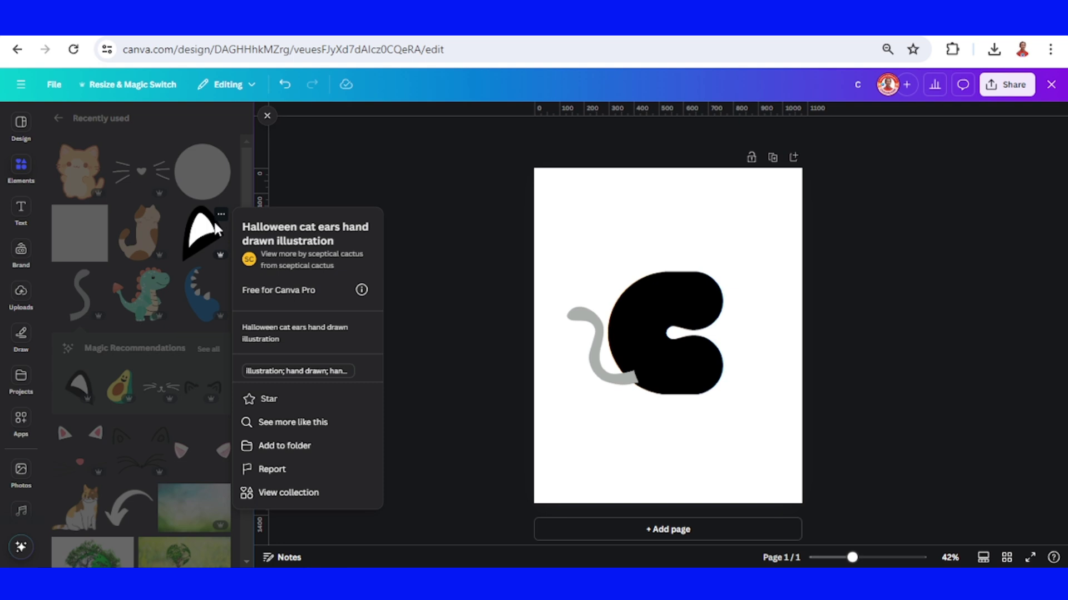
pyautogui.click(202, 233)
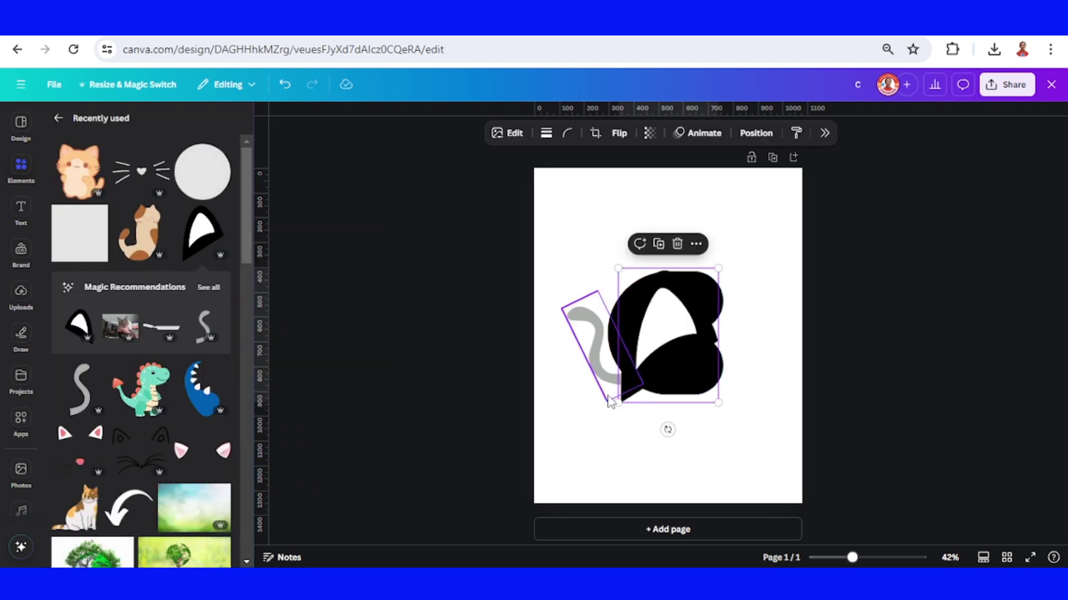
pyautogui.moveTo(616, 406)
pyautogui.mouseDown()
pyautogui.moveTo(685, 314)
pyautogui.moveTo(682, 274)
pyautogui.moveTo(671, 290)
pyautogui.mouseUp()
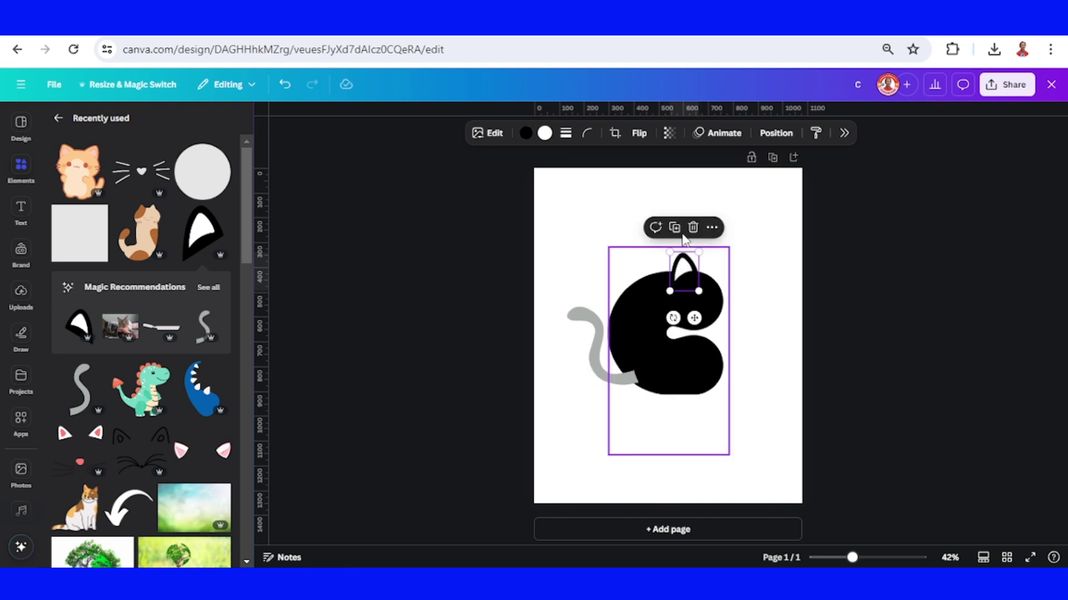
# - Mirror the ear horizontally beside the first, then shift the whole cat slightly right
pyautogui.click(640, 133)
pyautogui.click(654, 162)
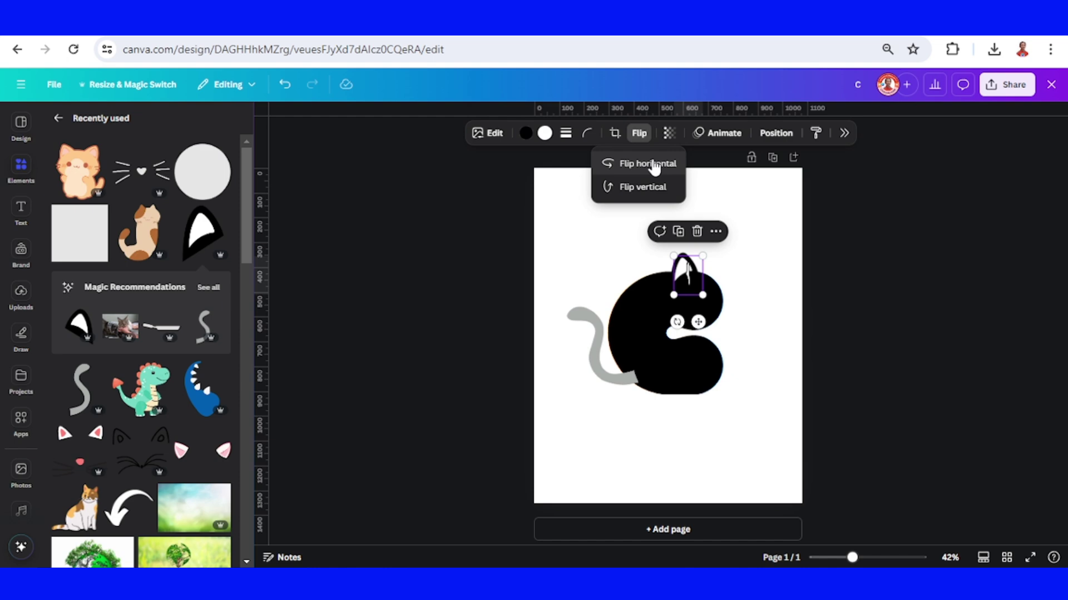
pyautogui.moveTo(691, 271)
pyautogui.mouseDown()
pyautogui.moveTo(708, 265)
pyautogui.moveTo(678, 260)
pyautogui.mouseUp()
pyautogui.click(770, 285)
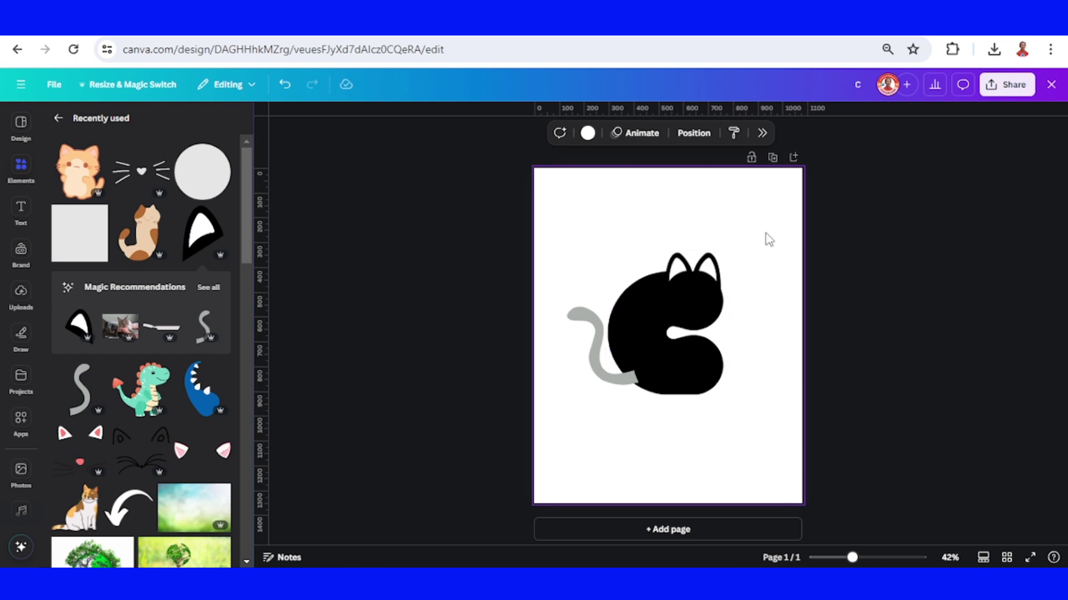
pyautogui.moveTo(764, 229); pyautogui.dragTo(525, 475)
pyautogui.moveTo(709, 358); pyautogui.dragTo(727, 348)
# - Add a green square and stretch it left, right, up and down over the cat
pyautogui.click(555, 317)
pyautogui.click(99, 216)
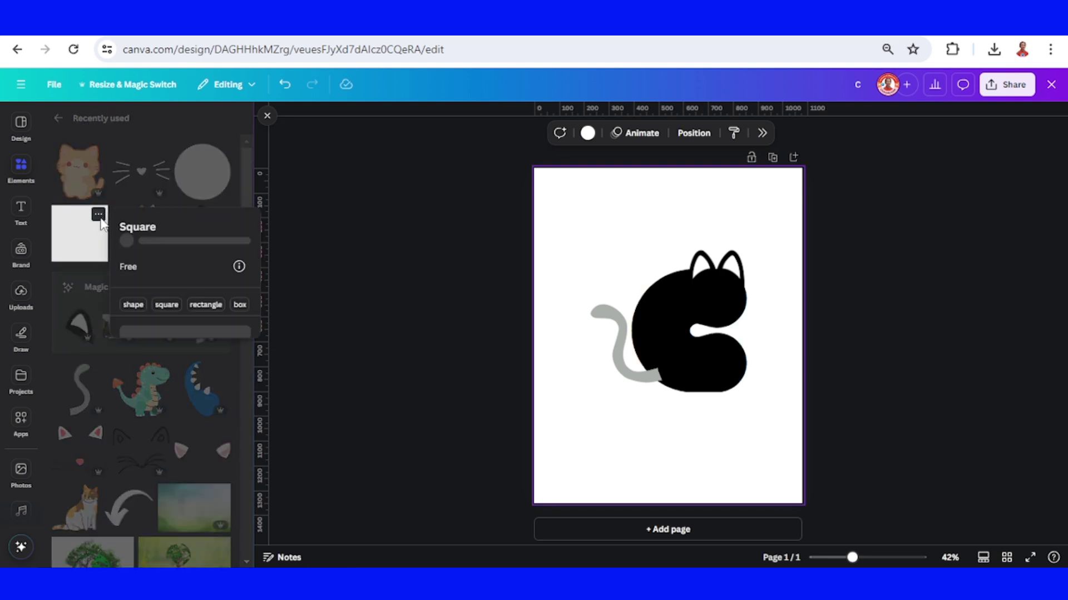
pyautogui.click(80, 233)
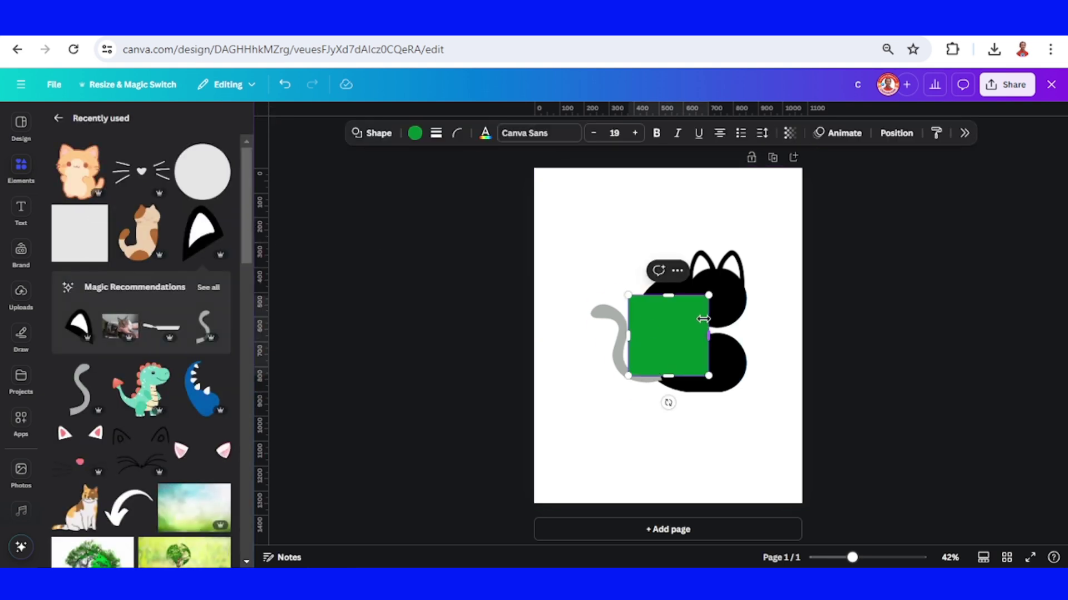
pyautogui.moveTo(626, 335); pyautogui.dragTo(584, 336)
pyautogui.moveTo(708, 336); pyautogui.dragTo(758, 336)
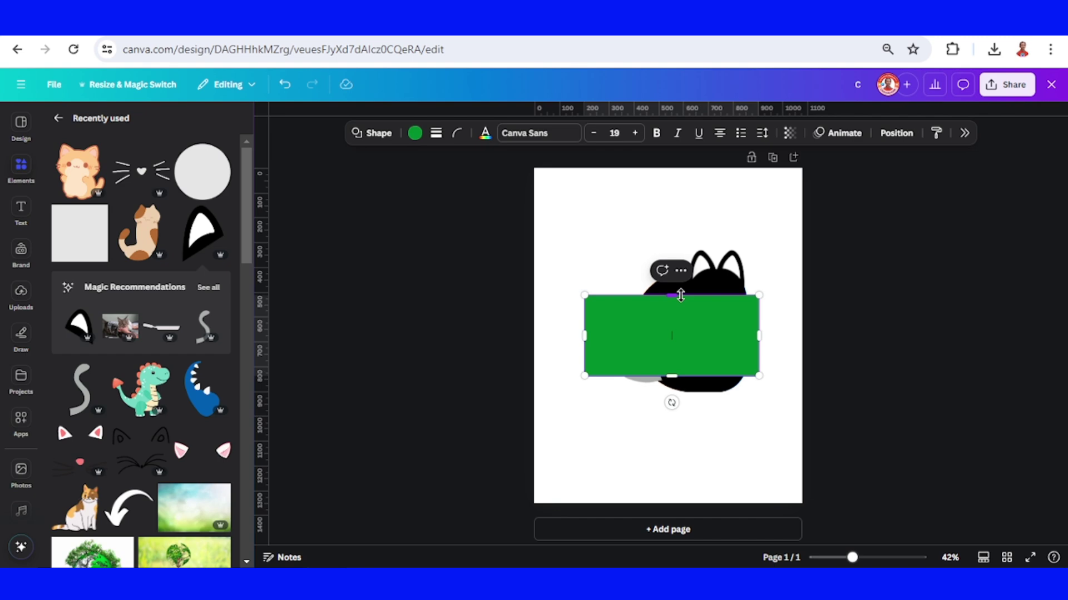
pyautogui.moveTo(671, 294); pyautogui.dragTo(684, 240)
pyautogui.moveTo(673, 381); pyautogui.dragTo(675, 398)
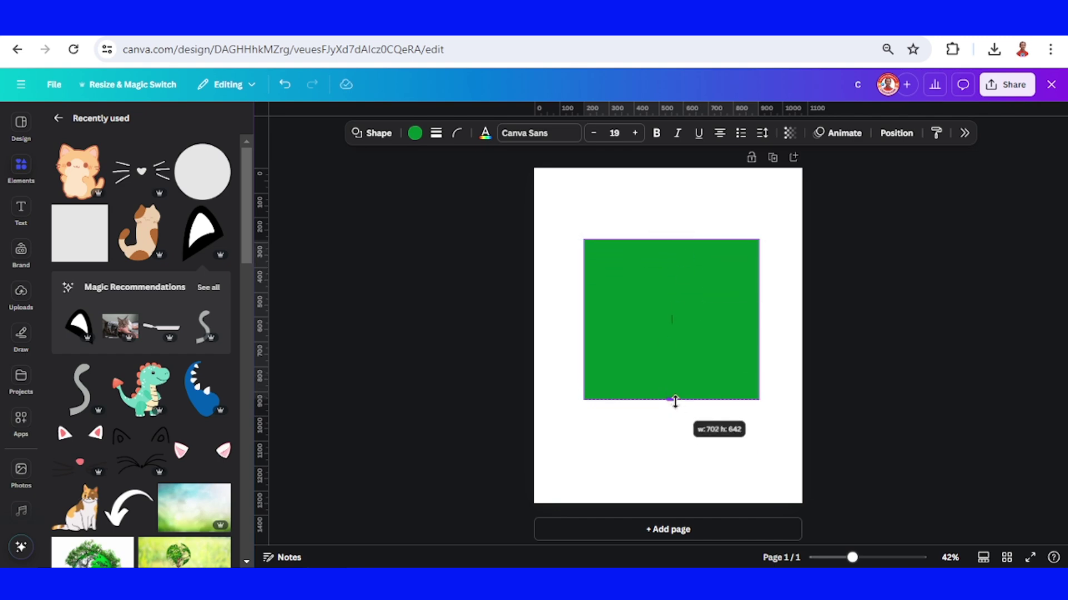
# - Send the green rectangle behind the cat and extend it slightly lower
pyautogui.rightClick(732, 255)
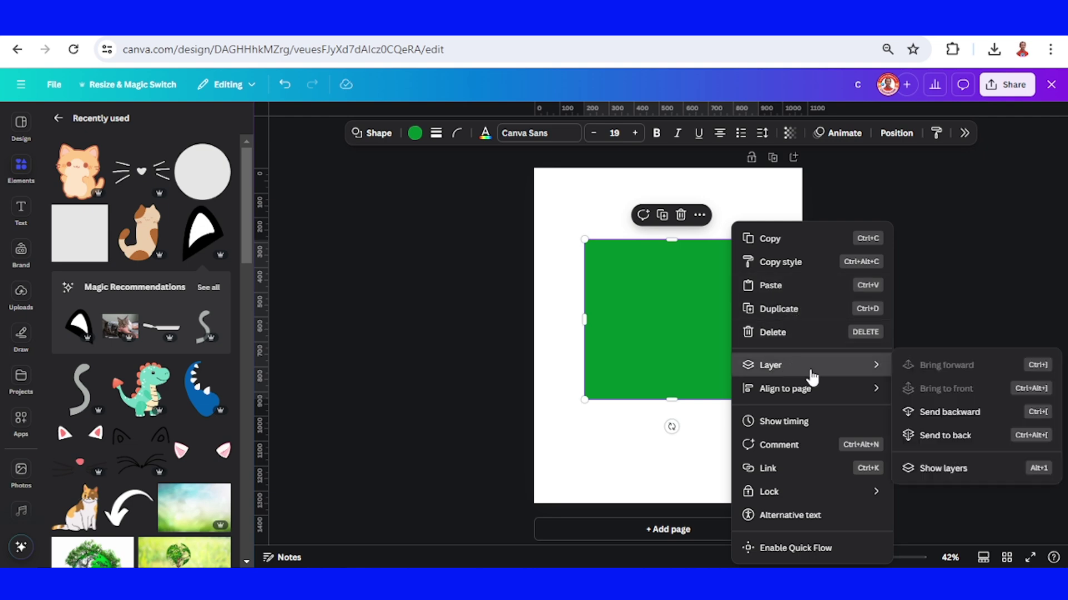
pyautogui.click(941, 436)
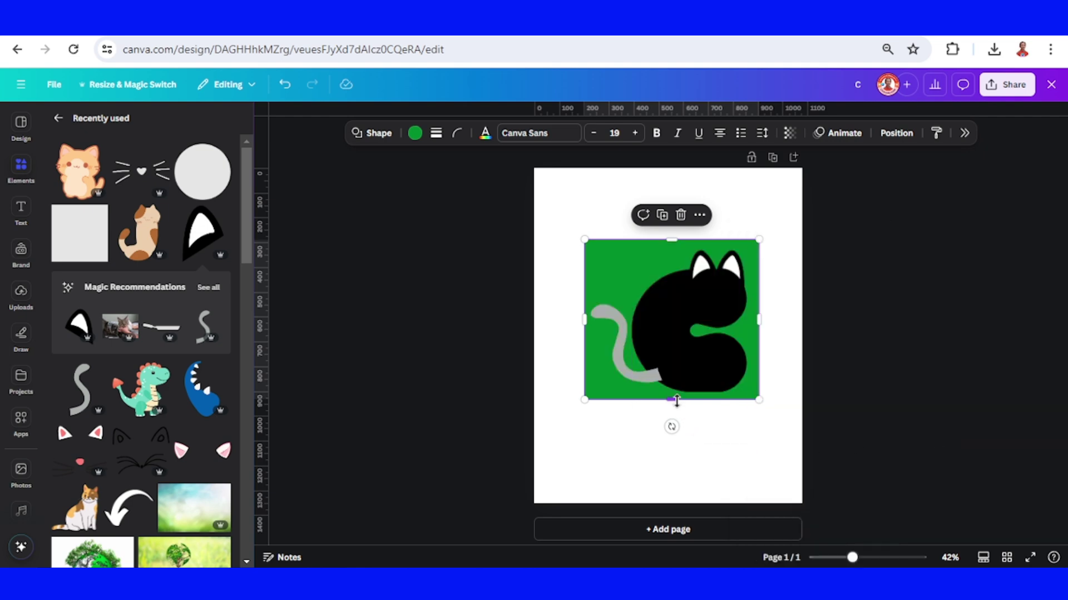
pyautogui.moveTo(672, 399); pyautogui.dragTo(675, 408)
pyautogui.click(797, 318)
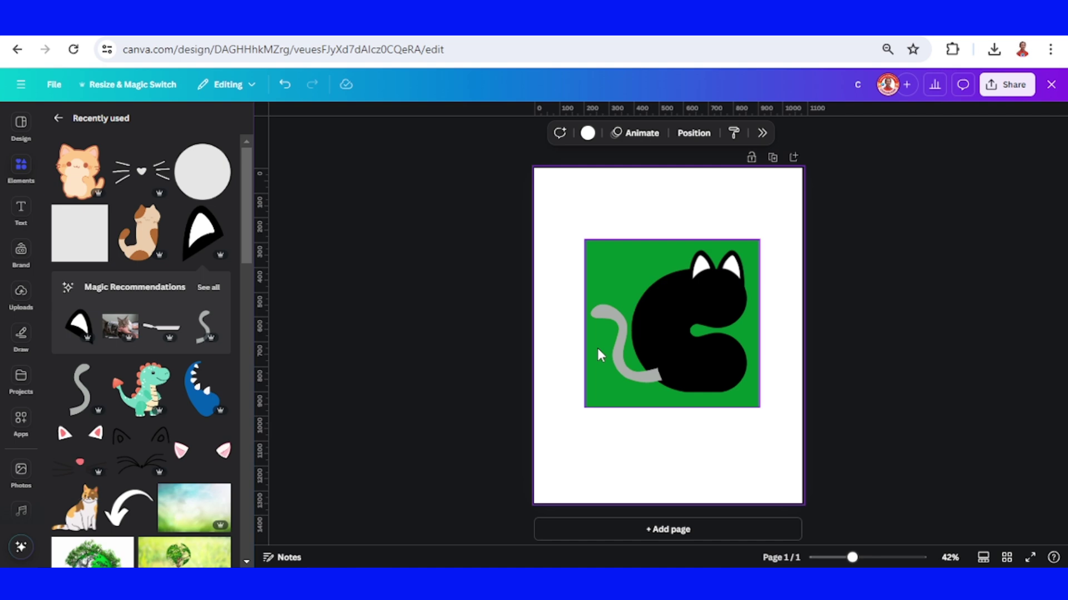
# - Make the grey tail and the cat C white
pyautogui.click(607, 330)
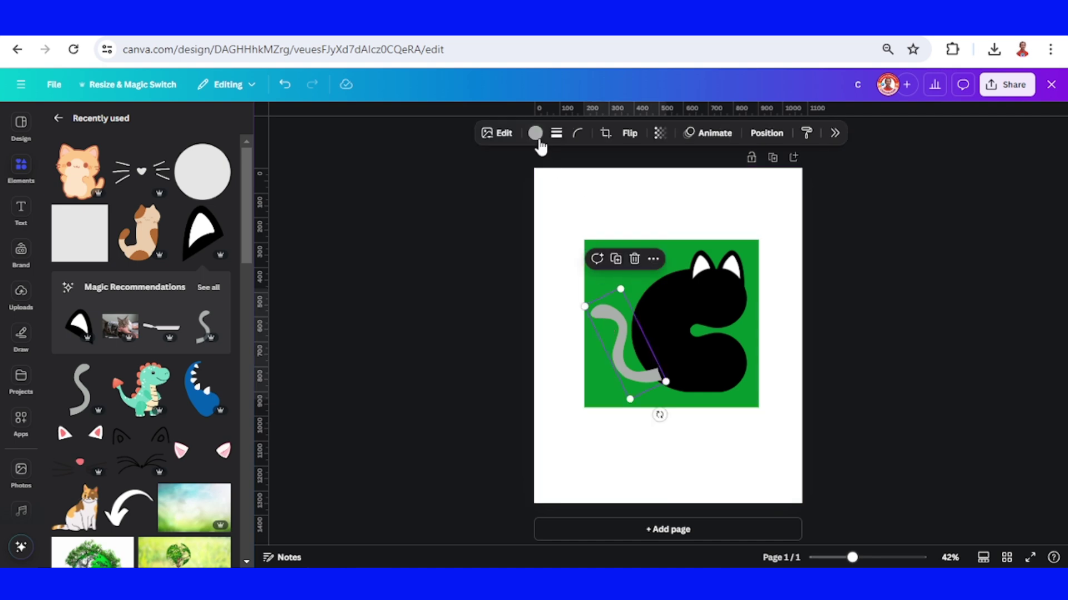
pyautogui.click(536, 135)
pyautogui.click(526, 180)
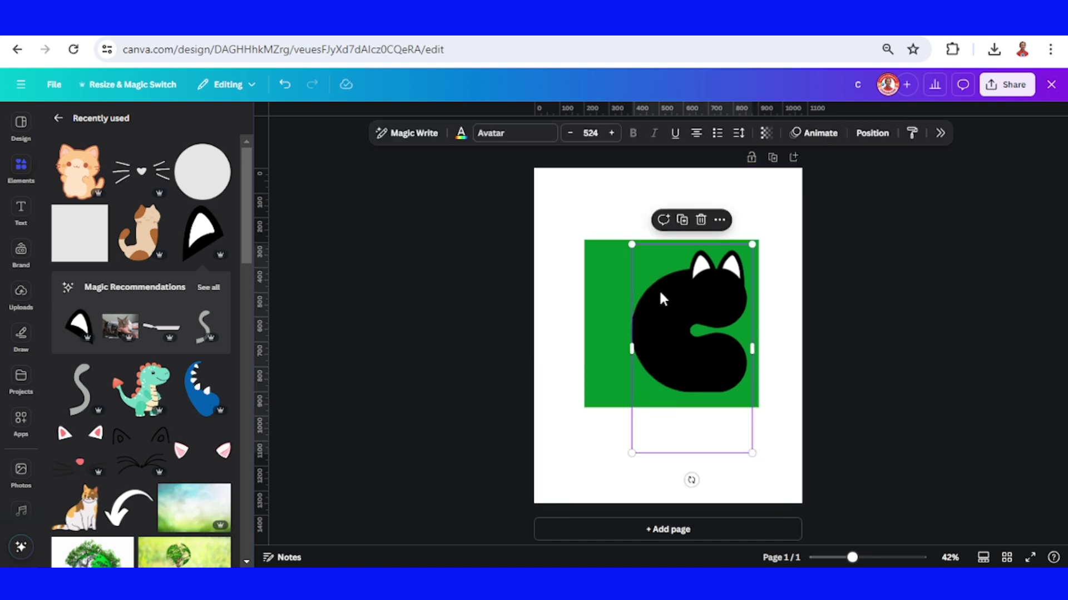
pyautogui.click(664, 302)
pyautogui.click(463, 137)
pyautogui.click(431, 179)
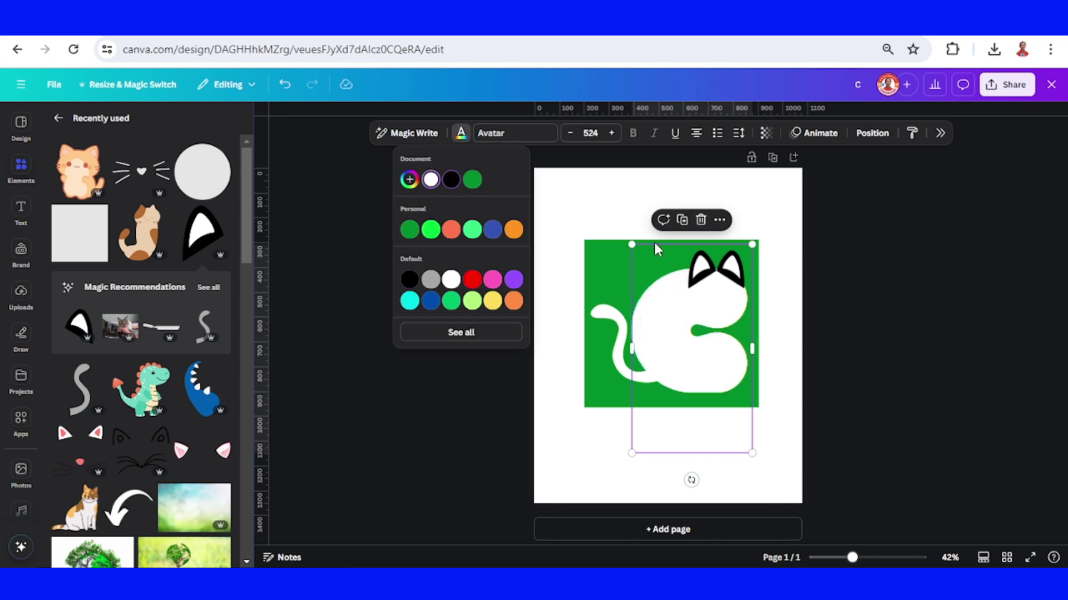
# - Make both black-and-white cat ears white
pyautogui.click(701, 269)
pyautogui.click(526, 133)
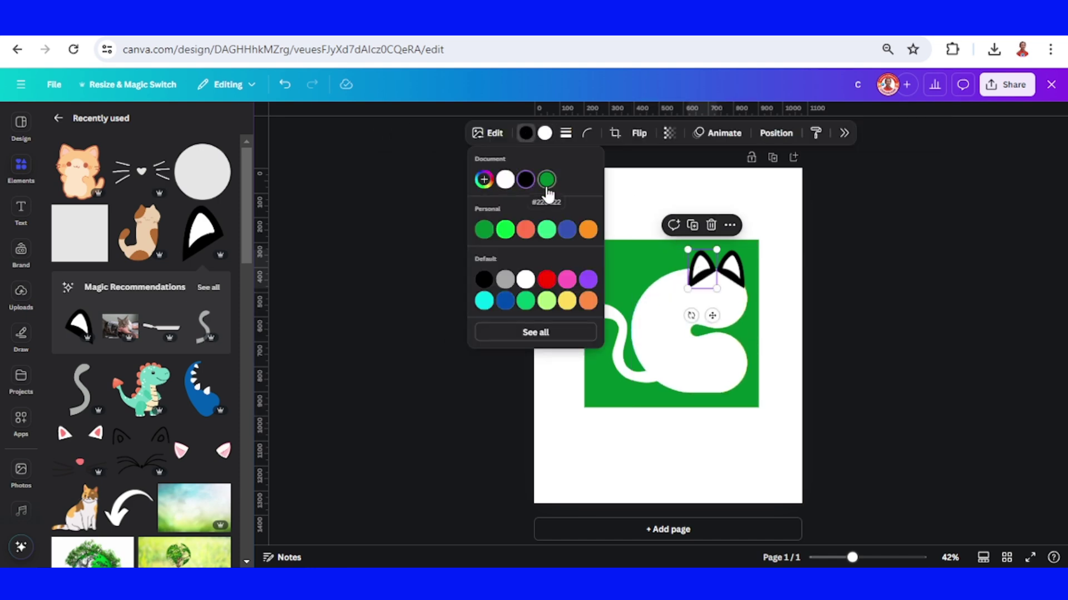
pyautogui.click(515, 179)
pyautogui.click(730, 267)
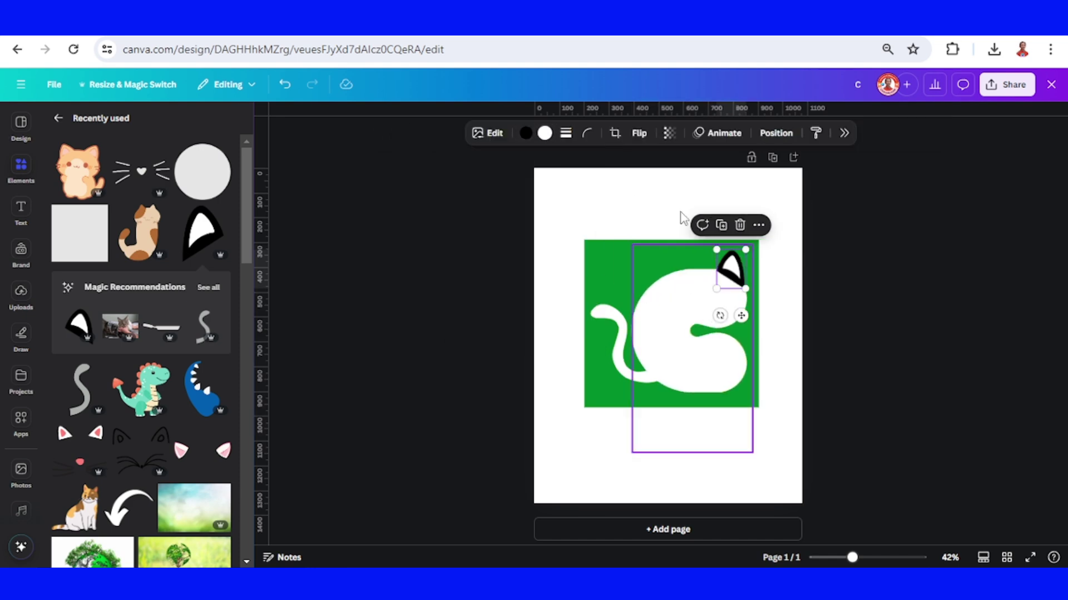
pyautogui.click(526, 132)
pyautogui.click(505, 179)
pyautogui.click(701, 266)
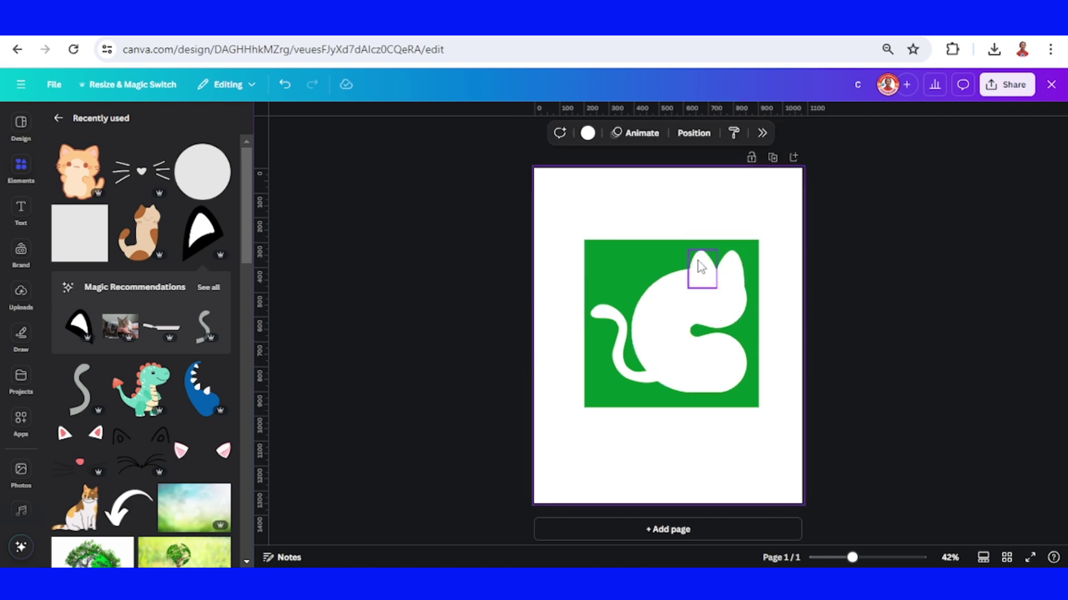
# - Download the design as a PNG from the Share menu
pyautogui.click(824, 270)
pyautogui.click(1006, 93)
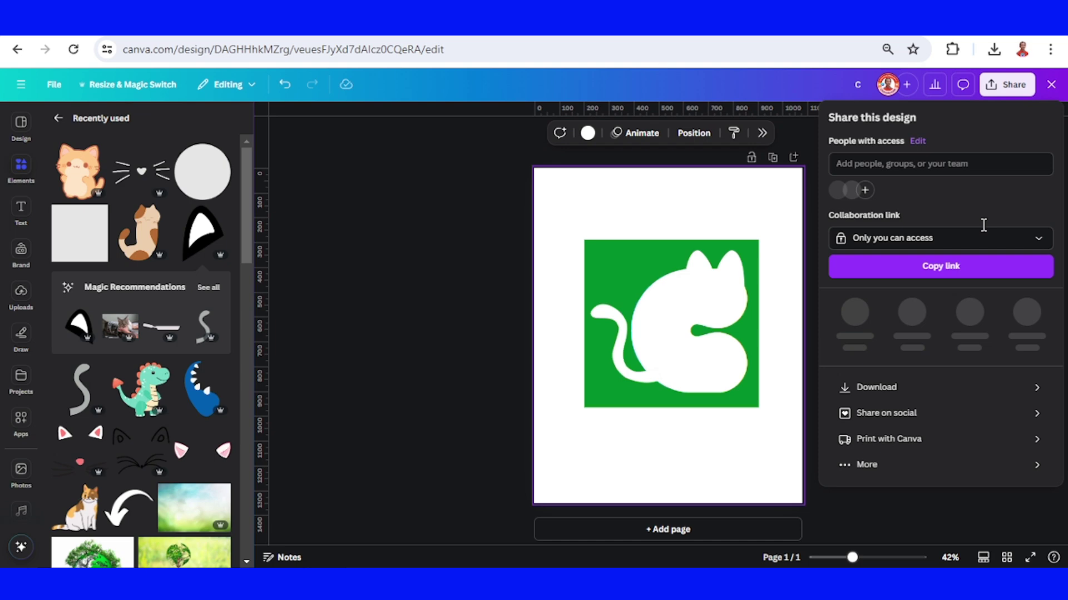
pyautogui.click(914, 387)
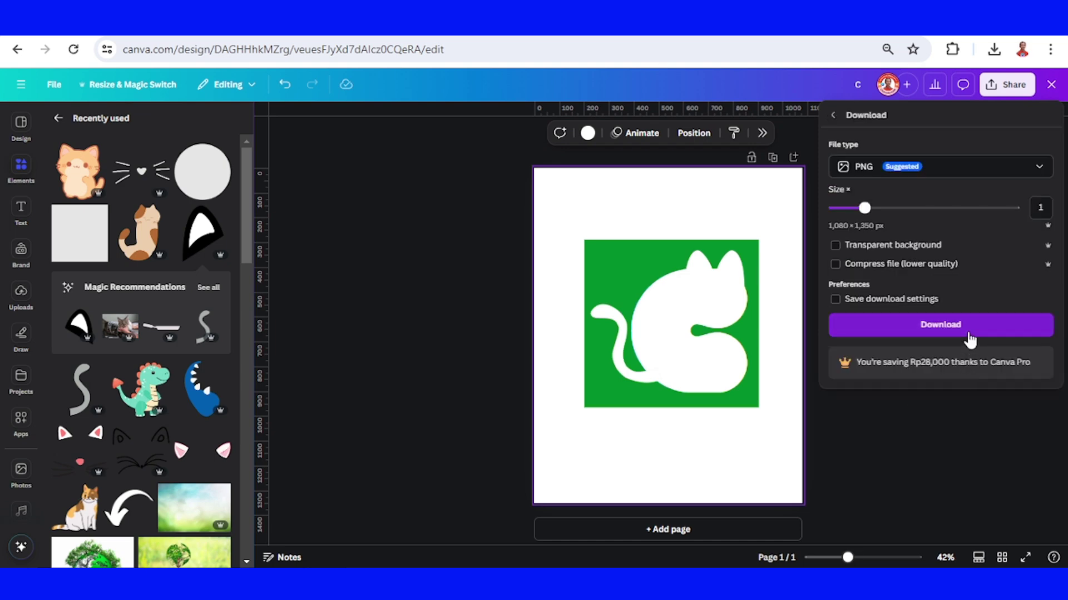
pyautogui.click(970, 333)
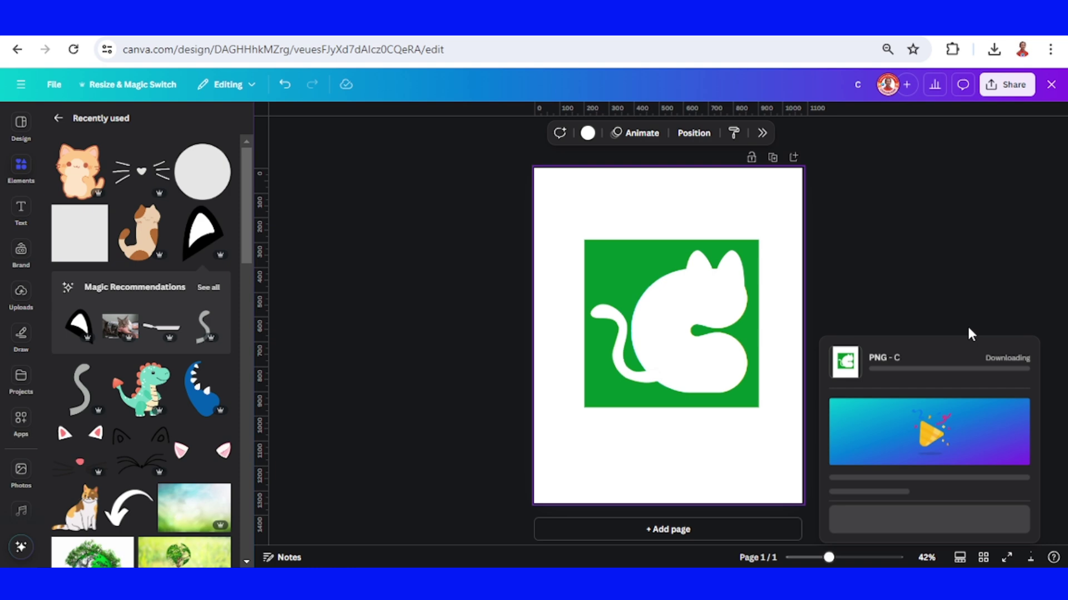
# - Add a second page with a coral background and drop the downloaded cat PNG onto it
pyautogui.click(723, 529)
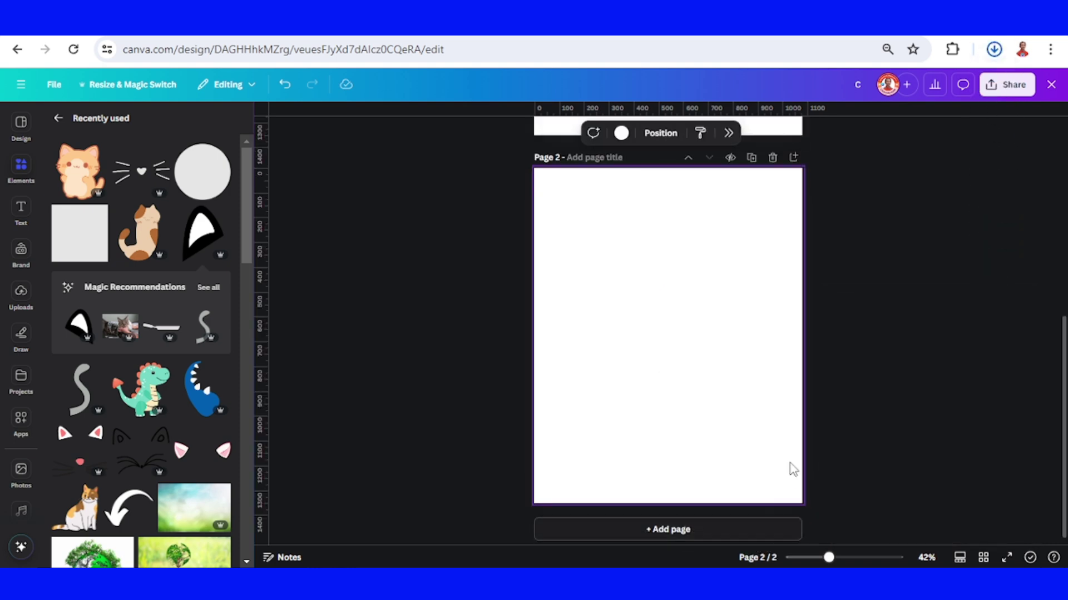
pyautogui.click(621, 133)
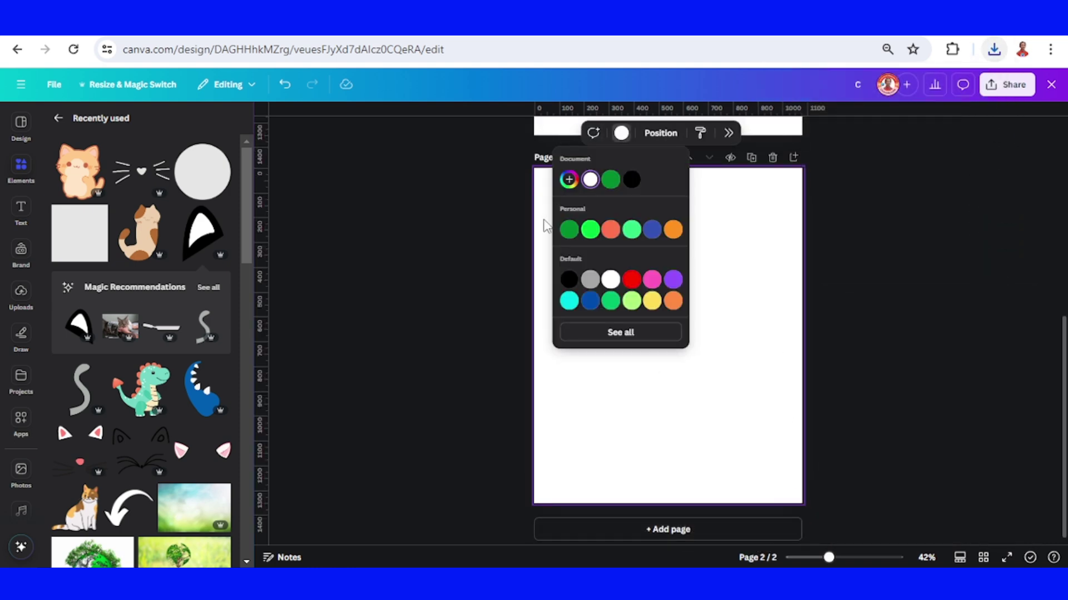
pyautogui.click(611, 230)
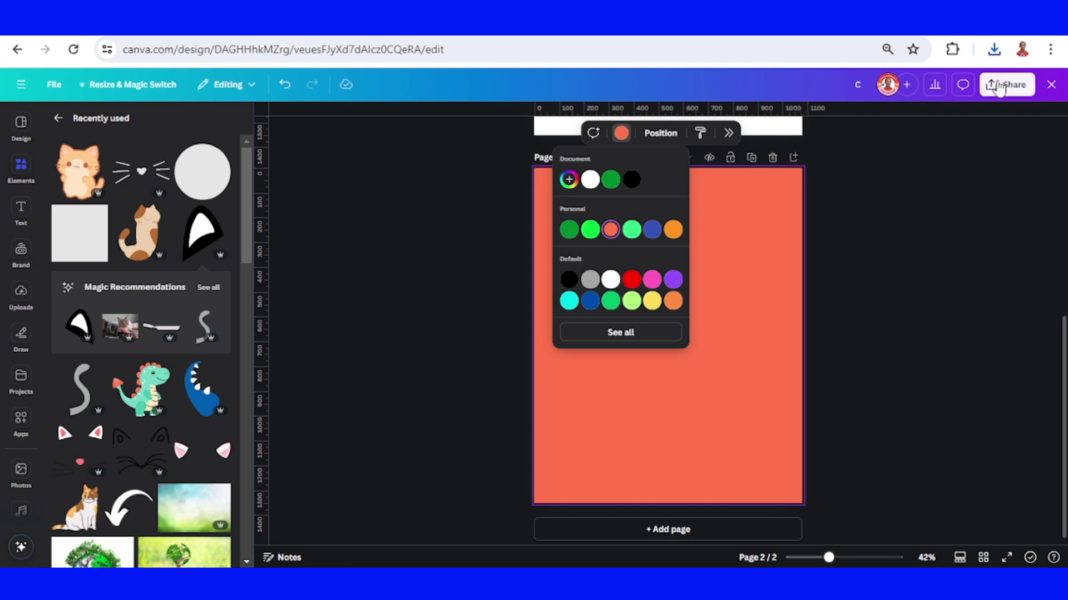
pyautogui.click(994, 50)
pyautogui.moveTo(868, 130)
pyautogui.mouseDown()
pyautogui.moveTo(709, 369)
pyautogui.moveTo(687, 440)
pyautogui.mouseUp()
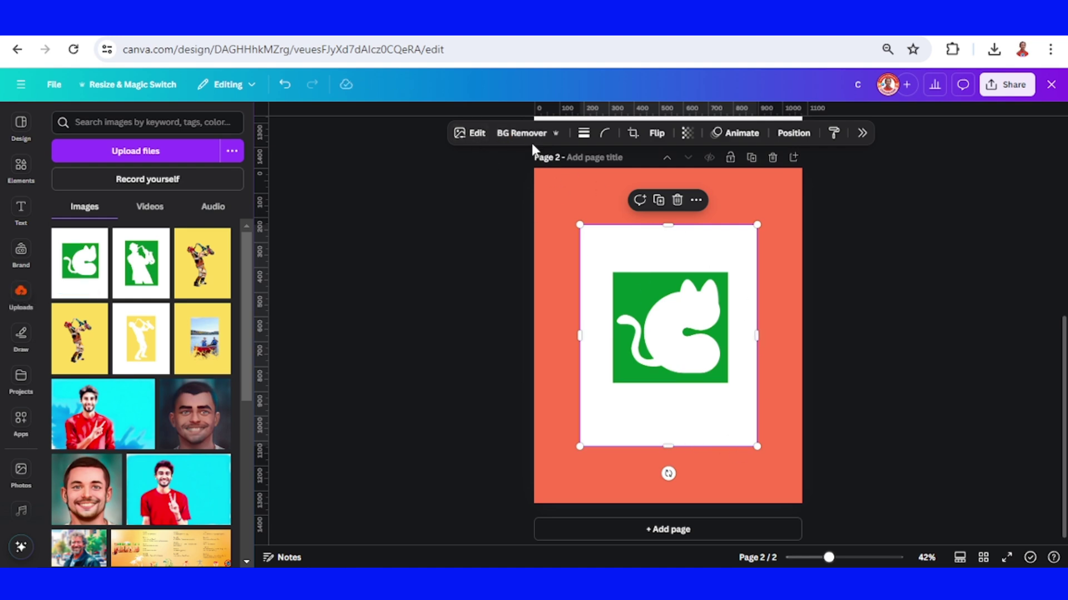
# - Strip the cat image's white background with BG Remover and enlarge it over the coral page
pyautogui.click(512, 132)
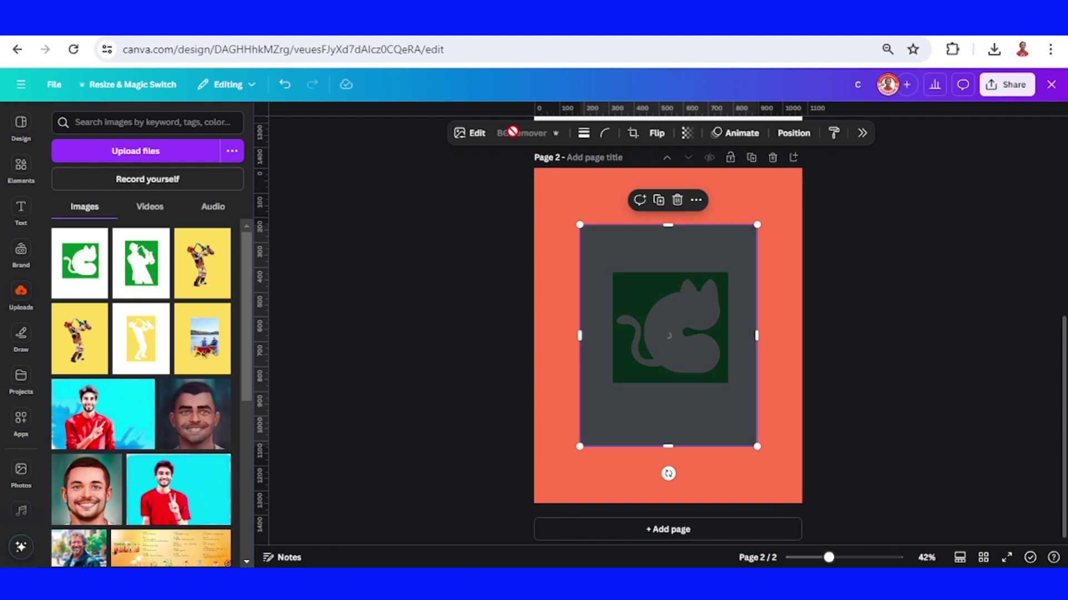
pyautogui.moveTo(578, 447); pyautogui.dragTo(535, 503)
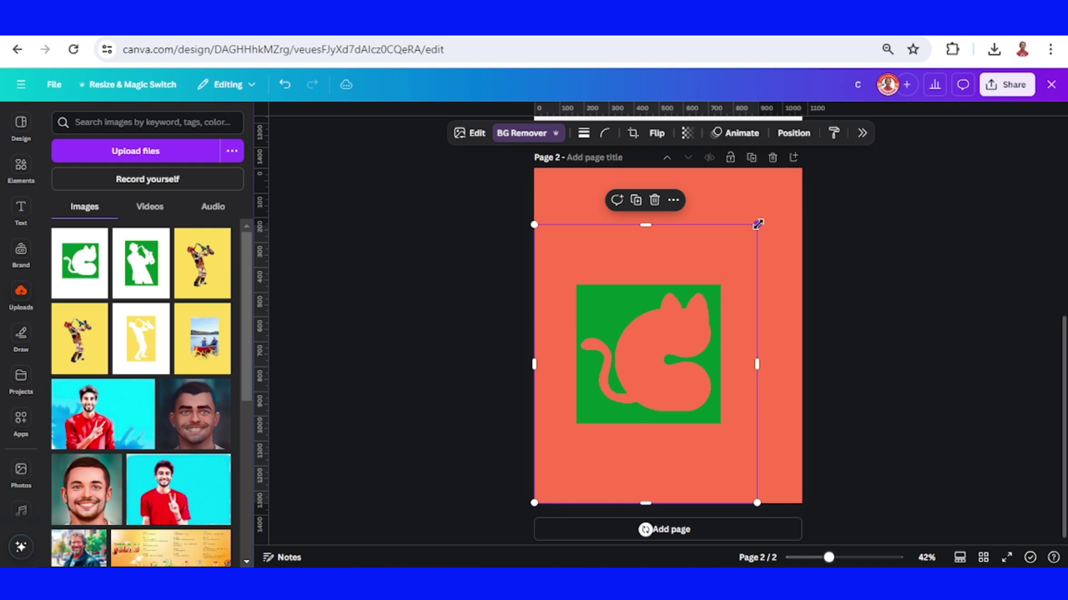
pyautogui.moveTo(757, 224); pyautogui.dragTo(802, 167)
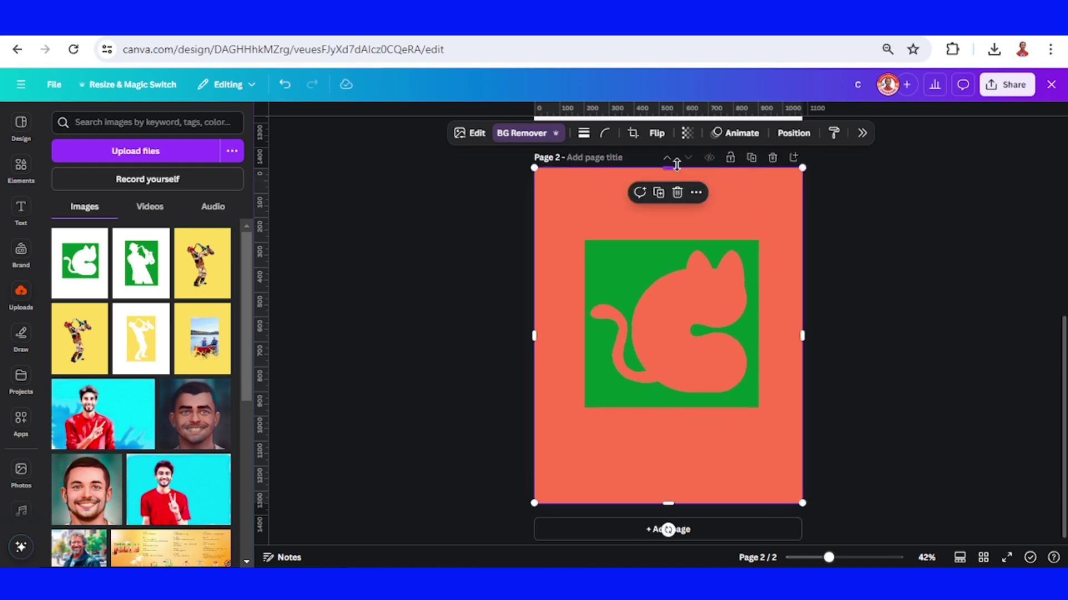
pyautogui.moveTo(675, 166); pyautogui.dragTo(672, 205)
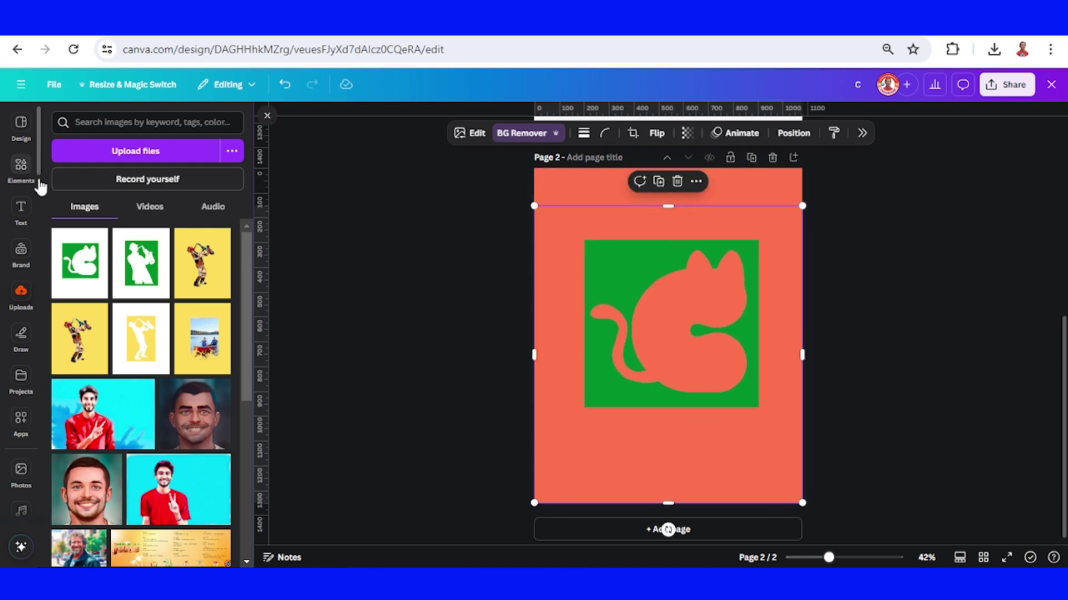
# - Add a circle element to page 2
pyautogui.click(20, 175)
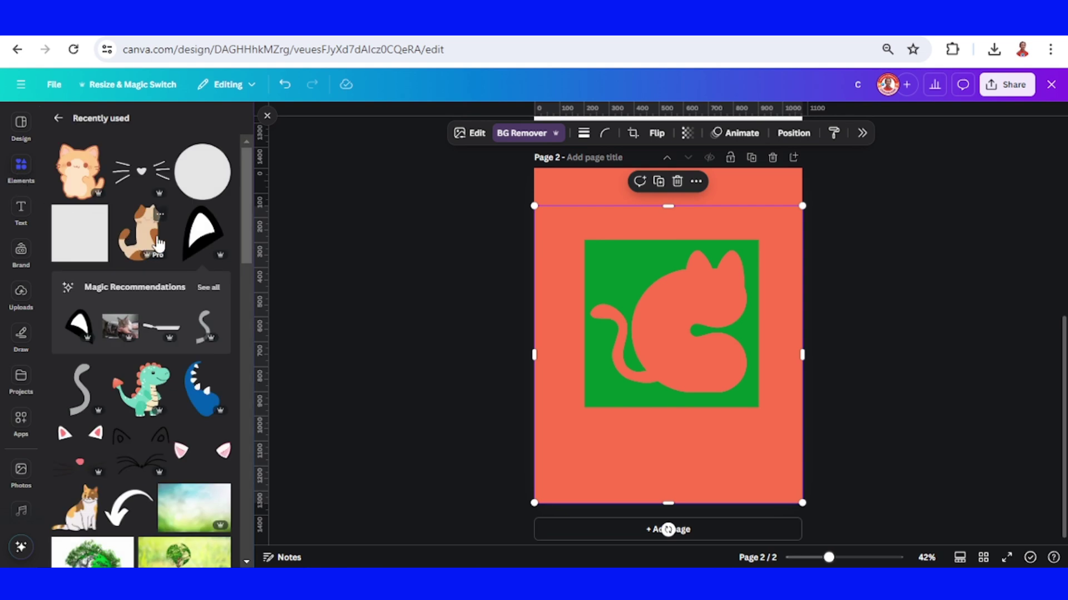
pyautogui.click(220, 155)
pyautogui.click(205, 184)
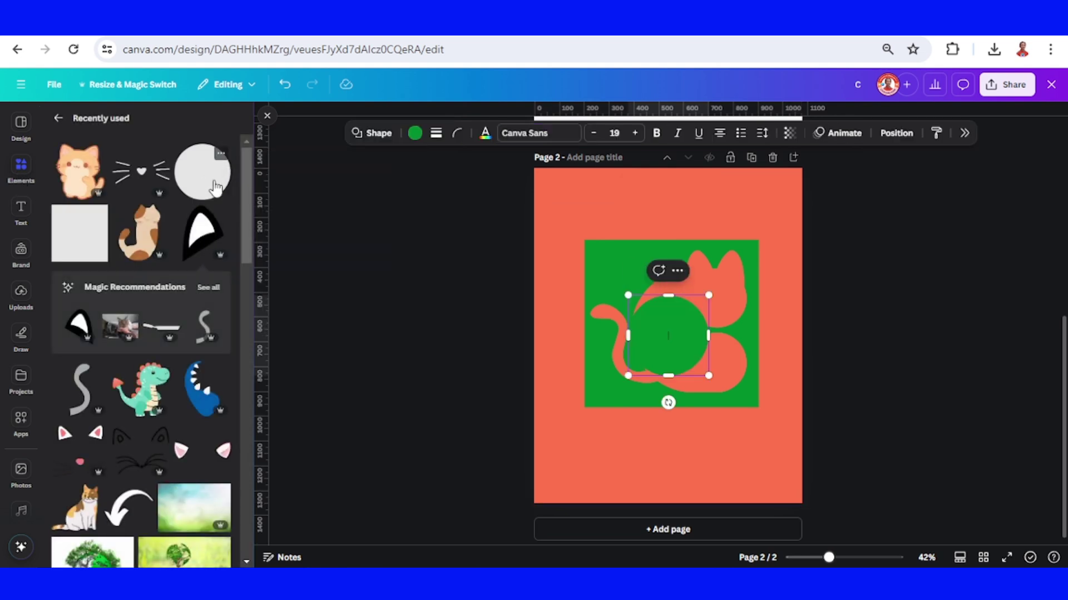
pyautogui.click(737, 310)
pyautogui.click(693, 326)
pyautogui.click(415, 133)
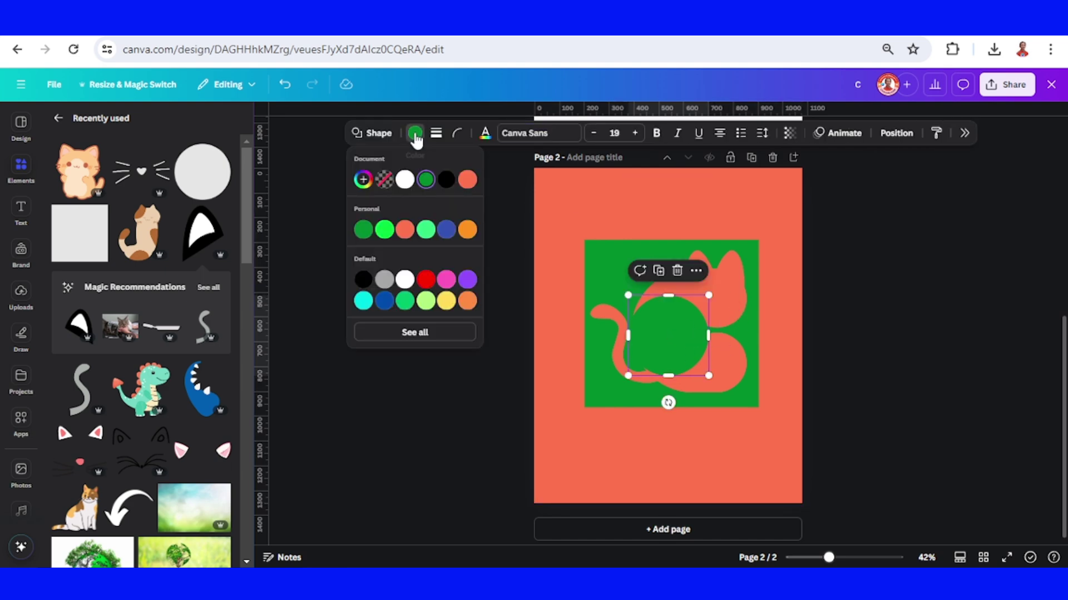
pyautogui.click(423, 142)
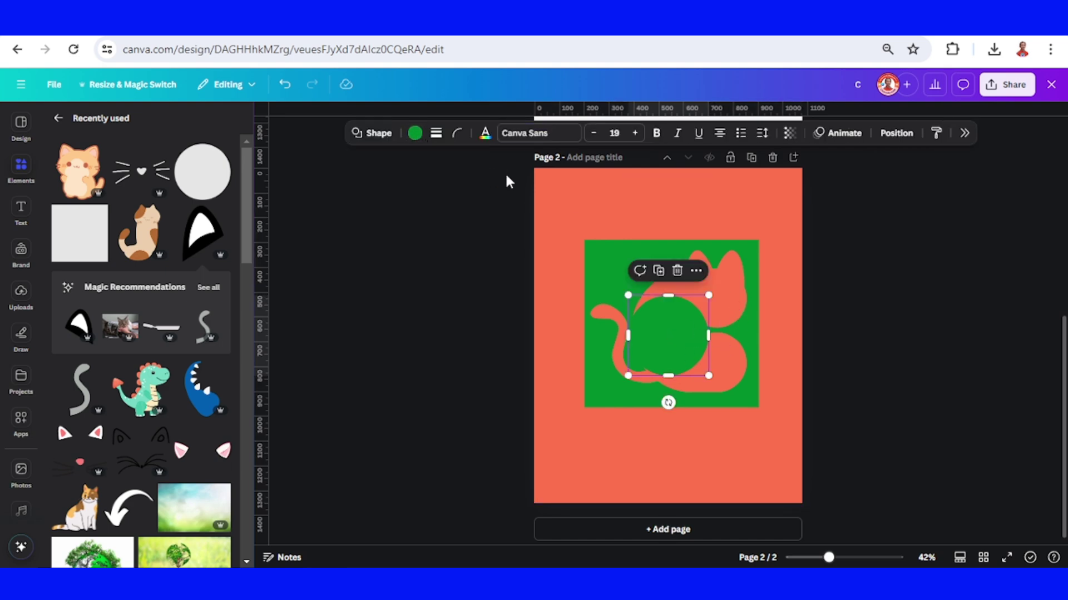
# - Add the calico cat sticker at the top-left and fill the circle with its brown
pyautogui.click(151, 239)
pyautogui.moveTo(668, 345); pyautogui.dragTo(576, 250)
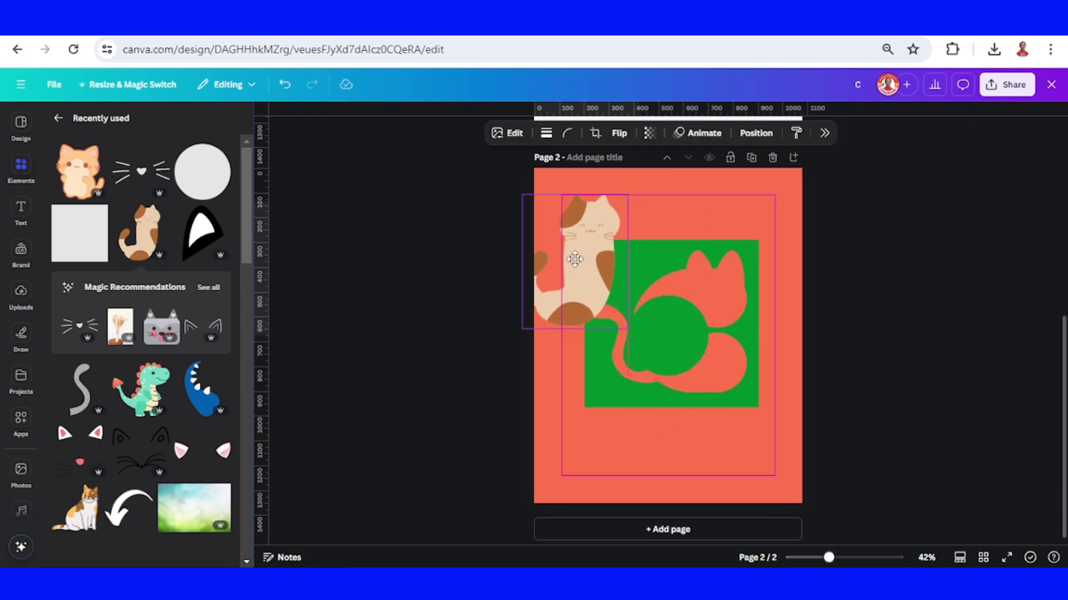
pyautogui.click(683, 343)
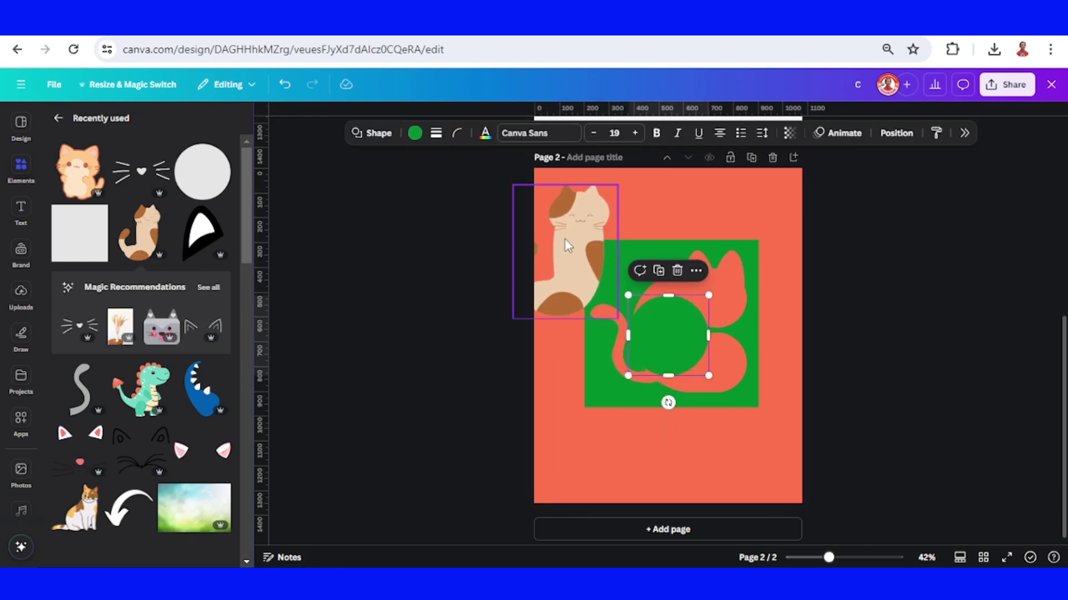
pyautogui.click(414, 133)
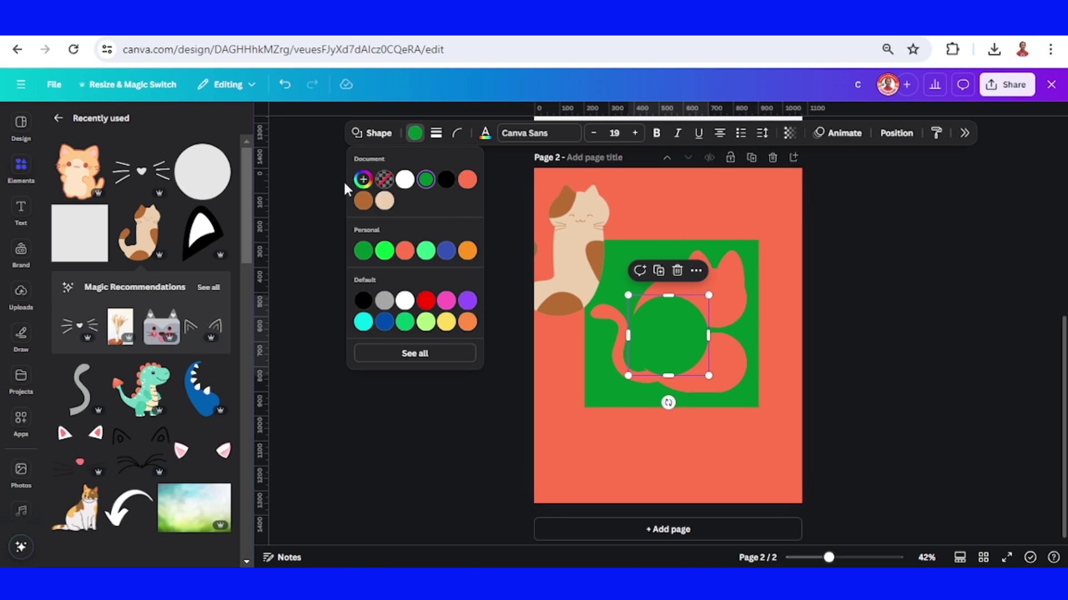
pyautogui.click(363, 179)
pyautogui.click(509, 323)
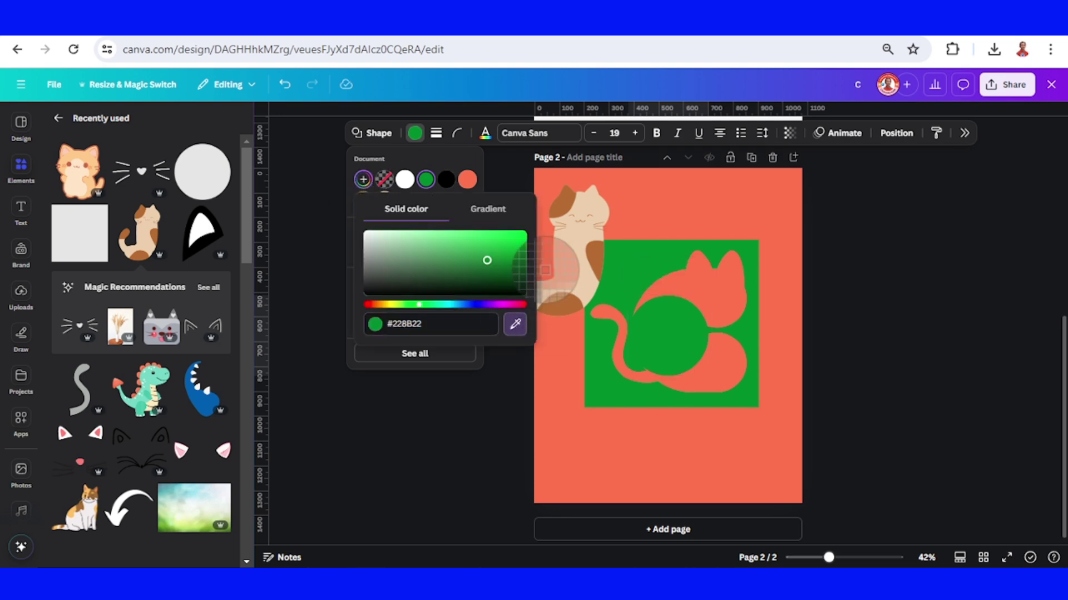
pyautogui.click(562, 205)
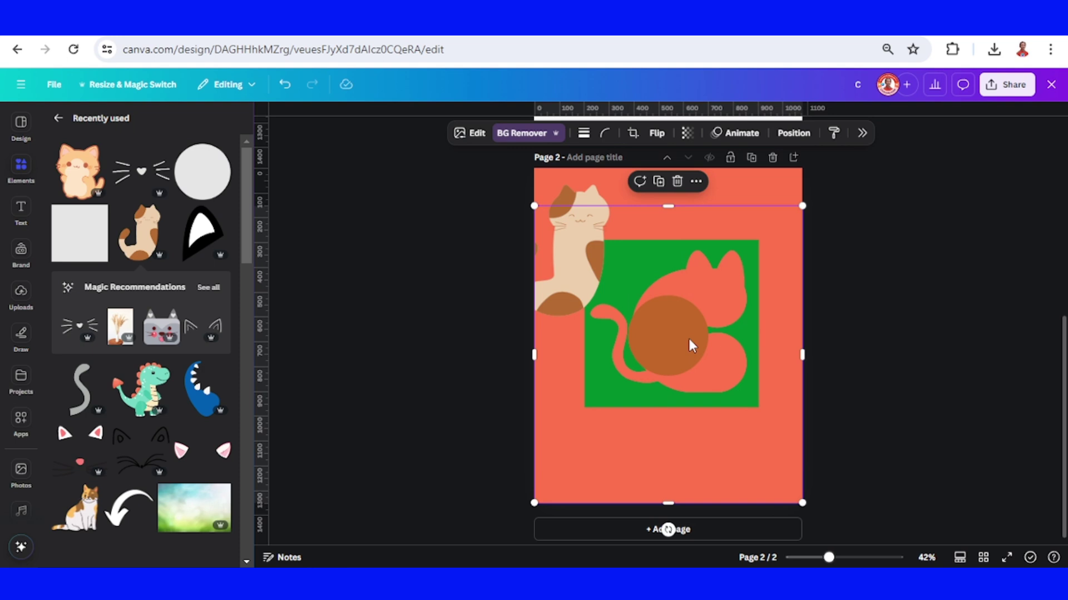
# - Duplicate the brown circle into spots across the cat's body and tail
pyautogui.moveTo(688, 336)
pyautogui.mouseDown()
pyautogui.moveTo(802, 294)
pyautogui.moveTo(776, 278)
pyautogui.moveTo(767, 255)
pyautogui.moveTo(760, 267)
pyautogui.moveTo(742, 246)
pyautogui.moveTo(607, 344)
pyautogui.moveTo(591, 317)
pyautogui.moveTo(584, 338)
pyautogui.moveTo(600, 317)
pyautogui.moveTo(613, 325)
pyautogui.moveTo(599, 314)
pyautogui.moveTo(632, 328)
pyautogui.moveTo(638, 389)
pyautogui.moveTo(620, 389)
pyautogui.mouseUp()
pyautogui.click(733, 221)
pyautogui.click(592, 287)
pyautogui.click(631, 292)
pyautogui.click(608, 341)
pyautogui.moveTo(609, 431)
pyautogui.mouseDown()
pyautogui.moveTo(698, 381)
pyautogui.moveTo(735, 384)
pyautogui.mouseUp()
pyautogui.click(705, 341)
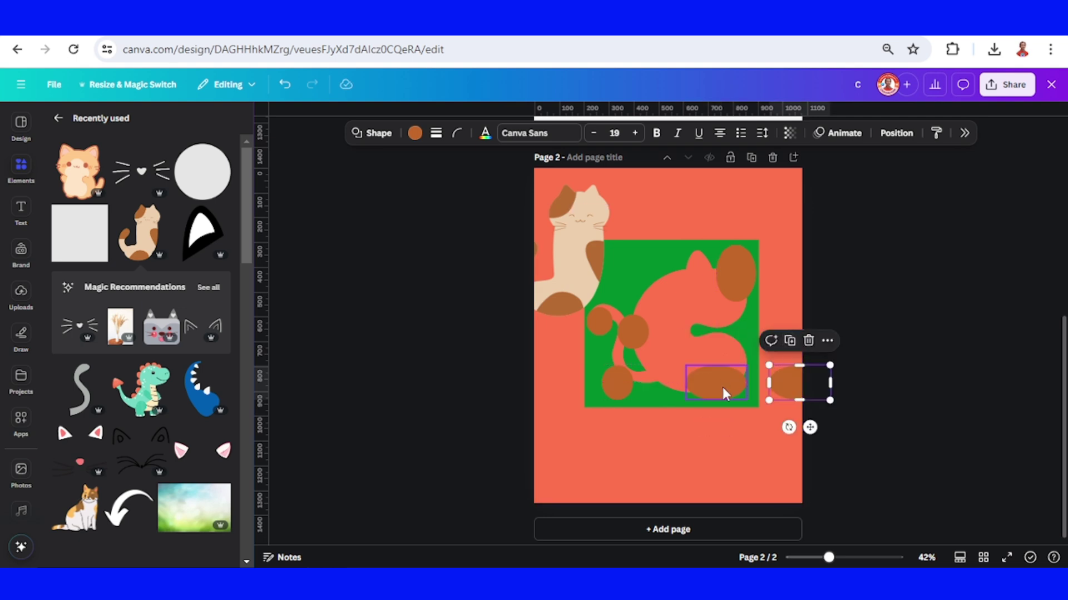
pyautogui.moveTo(797, 340)
pyautogui.mouseDown()
pyautogui.moveTo(703, 334)
pyautogui.moveTo(686, 306)
pyautogui.moveTo(661, 329)
pyautogui.mouseUp()
pyautogui.click(674, 281)
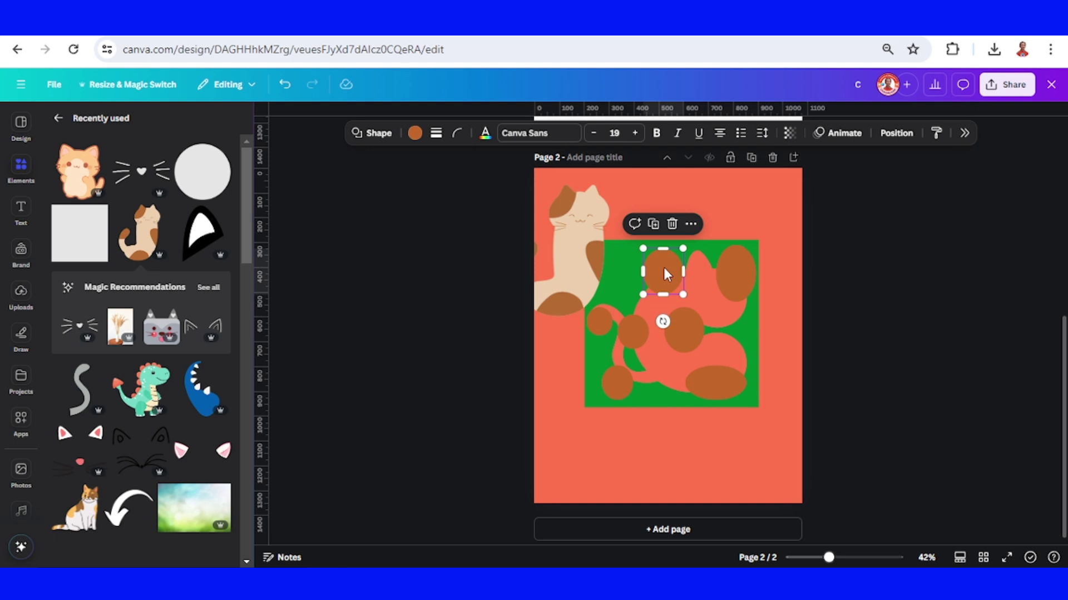
pyautogui.moveTo(665, 269); pyautogui.dragTo(663, 265)
pyautogui.click(776, 195)
pyautogui.moveTo(79, 234)
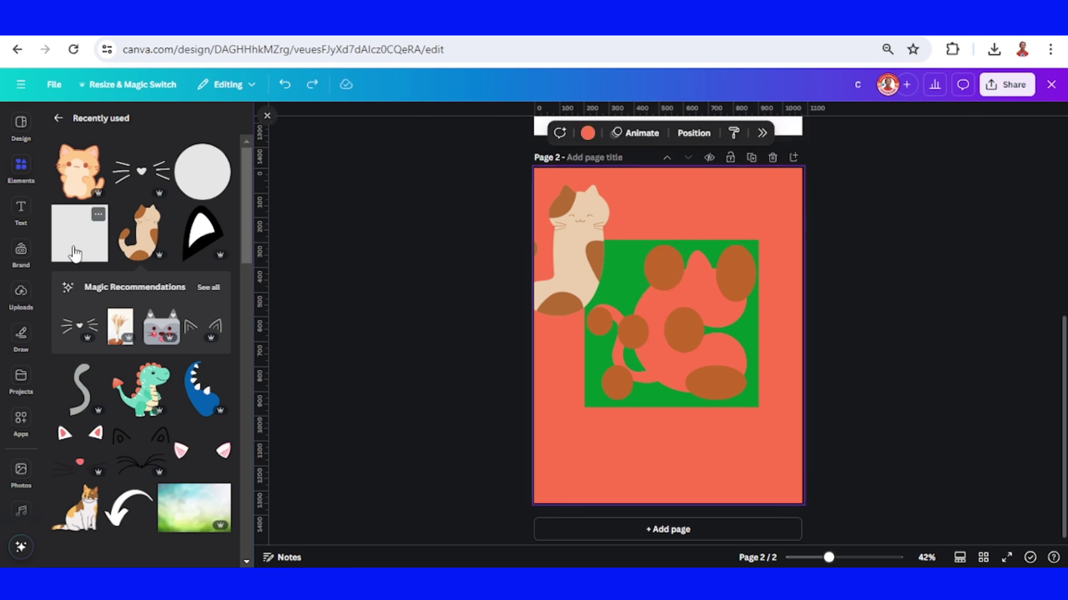
# - Add a green square and stretch it taller and wider over the spotted cat
pyautogui.click(73, 252)
pyautogui.moveTo(676, 300); pyautogui.dragTo(684, 245)
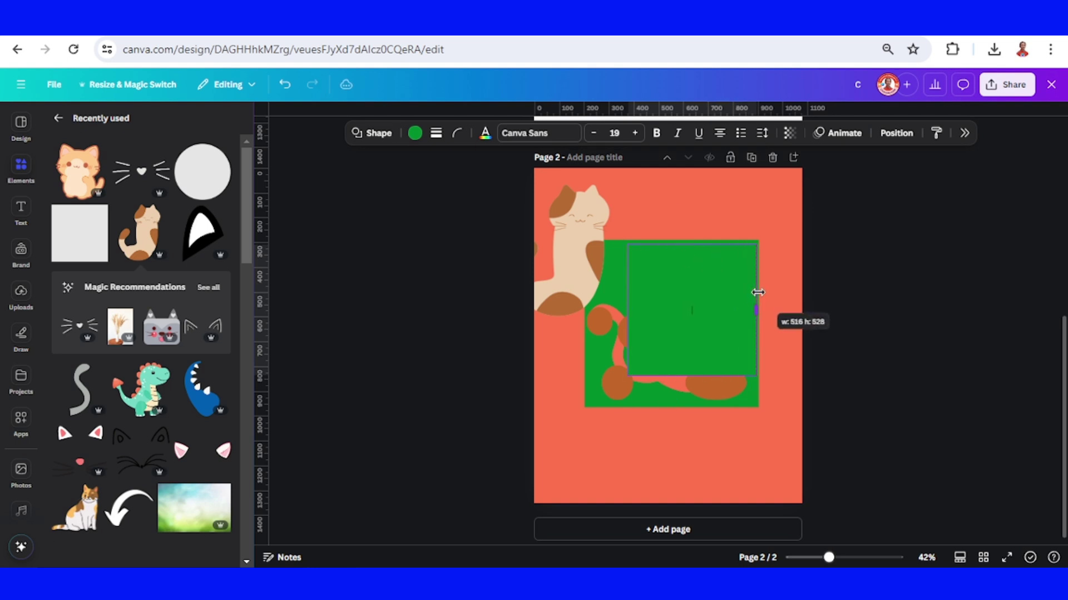
pyautogui.moveTo(712, 287); pyautogui.dragTo(756, 300)
pyautogui.moveTo(629, 310); pyautogui.dragTo(587, 310)
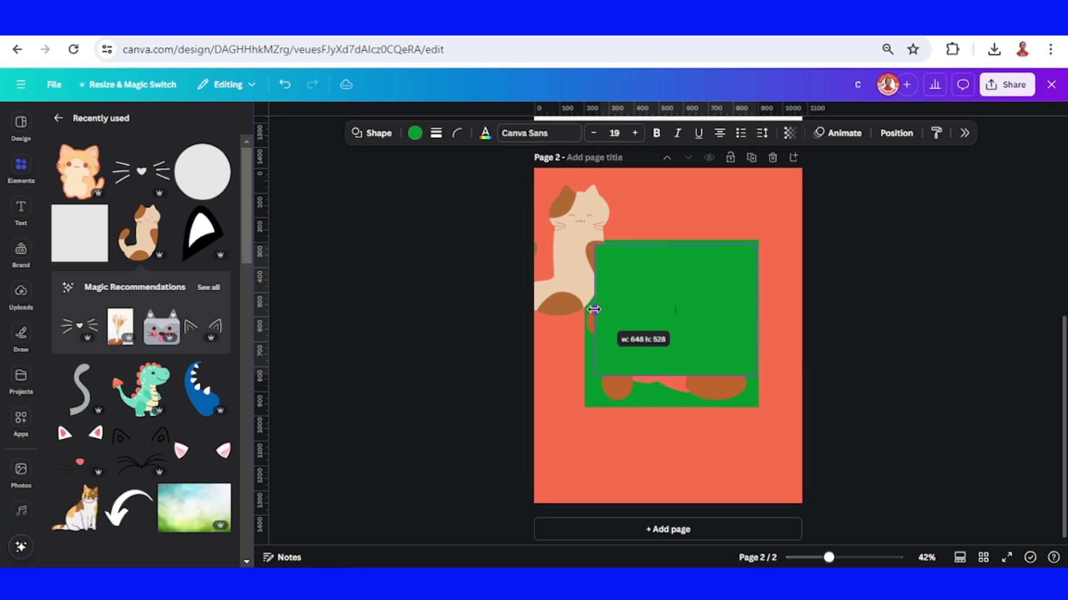
pyautogui.moveTo(676, 372); pyautogui.dragTo(683, 402)
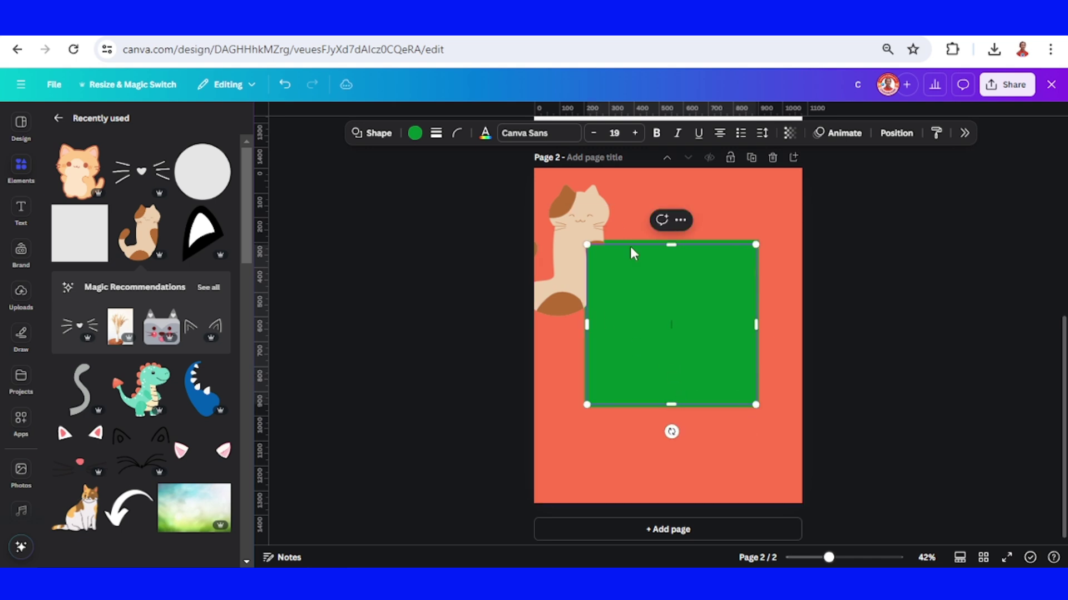
# - Recolour the rectangle beige and send it behind the cat artwork
pyautogui.click(416, 134)
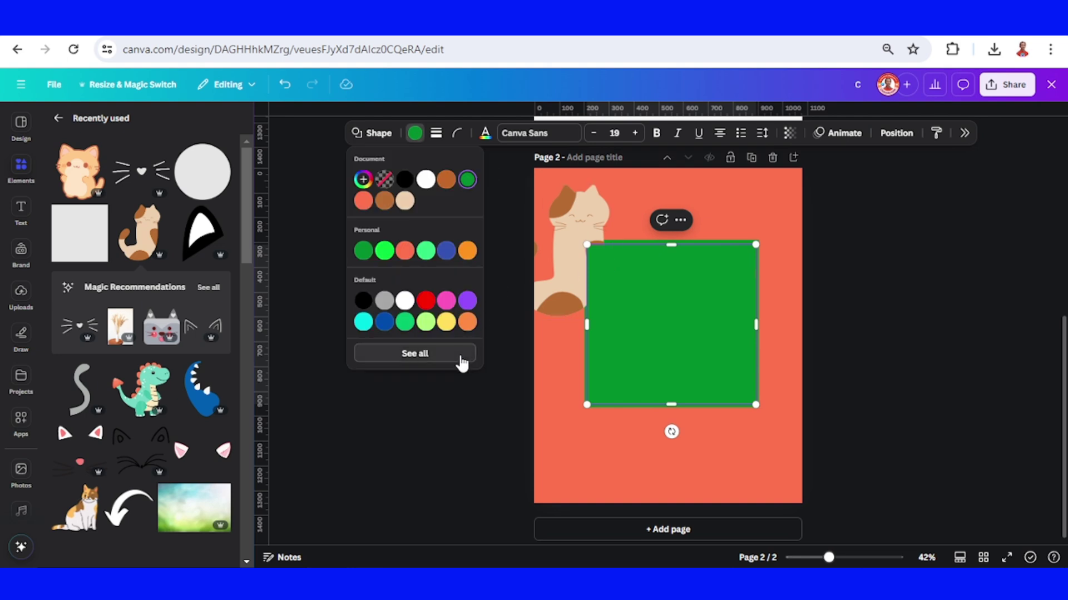
pyautogui.click(363, 179)
pyautogui.click(507, 324)
pyautogui.click(567, 276)
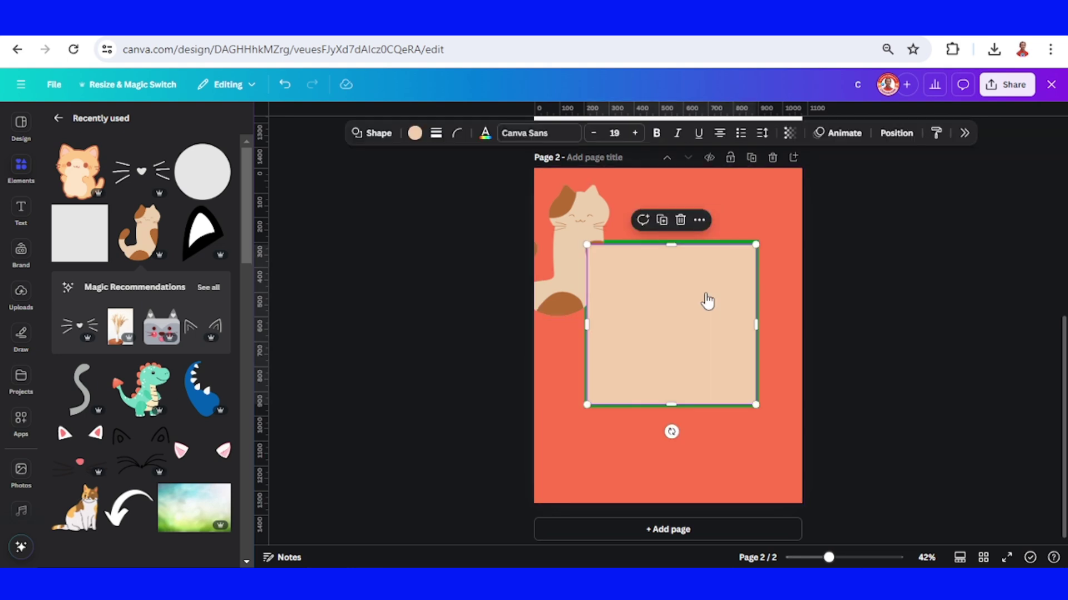
pyautogui.rightClick(707, 302)
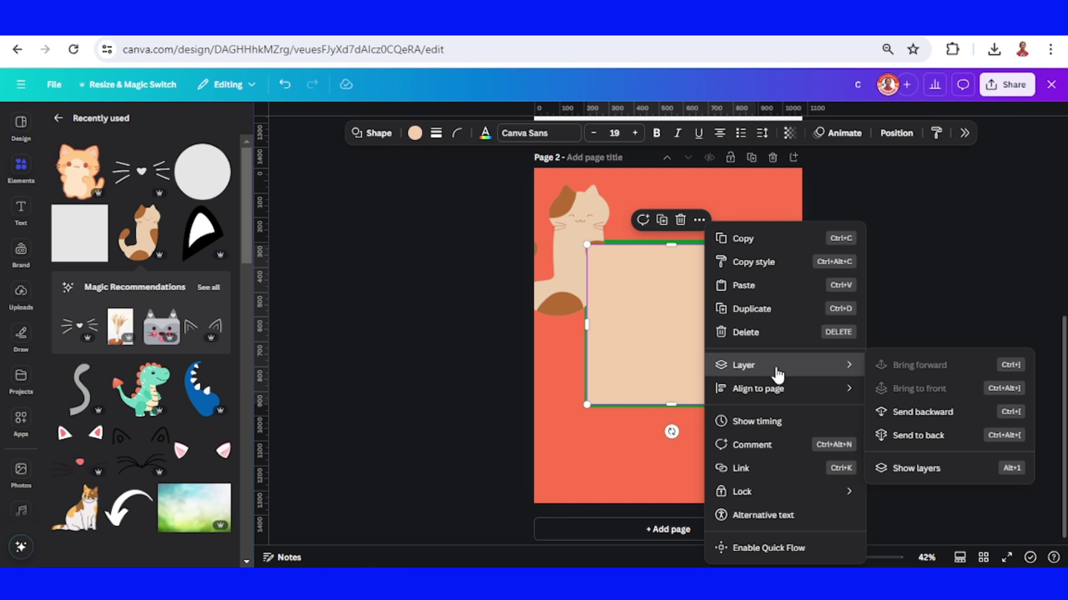
pyautogui.click(935, 437)
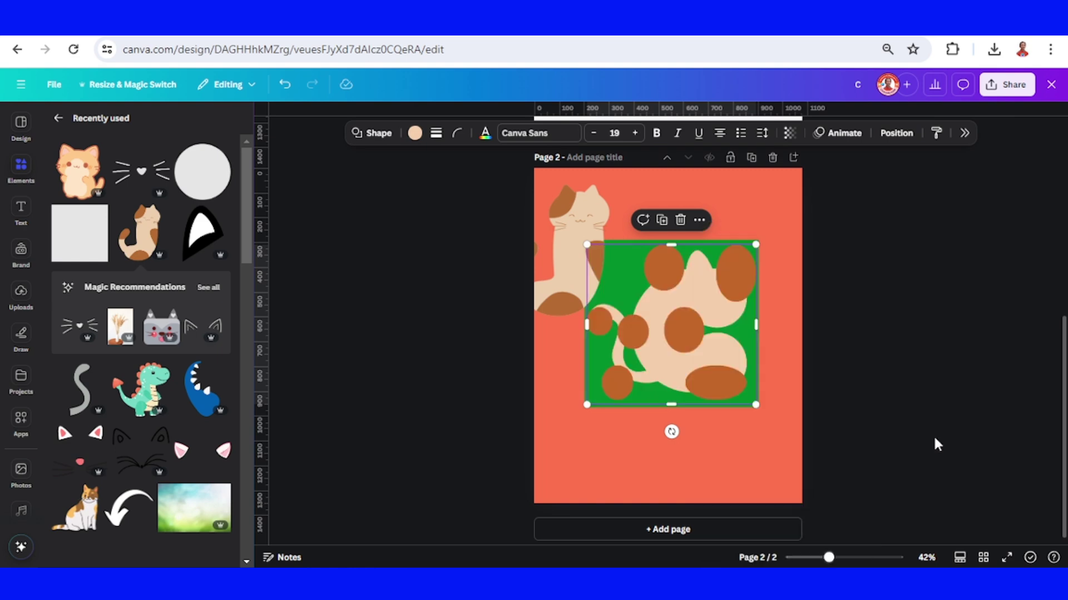
# - Delete the leftover calico sticker and bring the coral cut-out overlay to the front
pyautogui.click(588, 192)
pyautogui.click(575, 162)
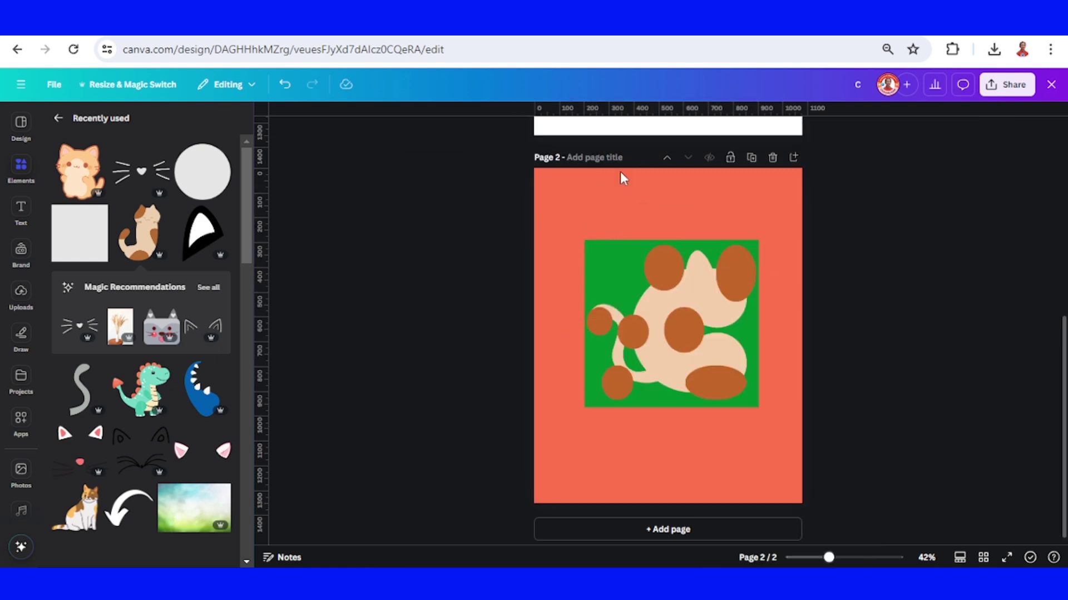
pyautogui.click(780, 209)
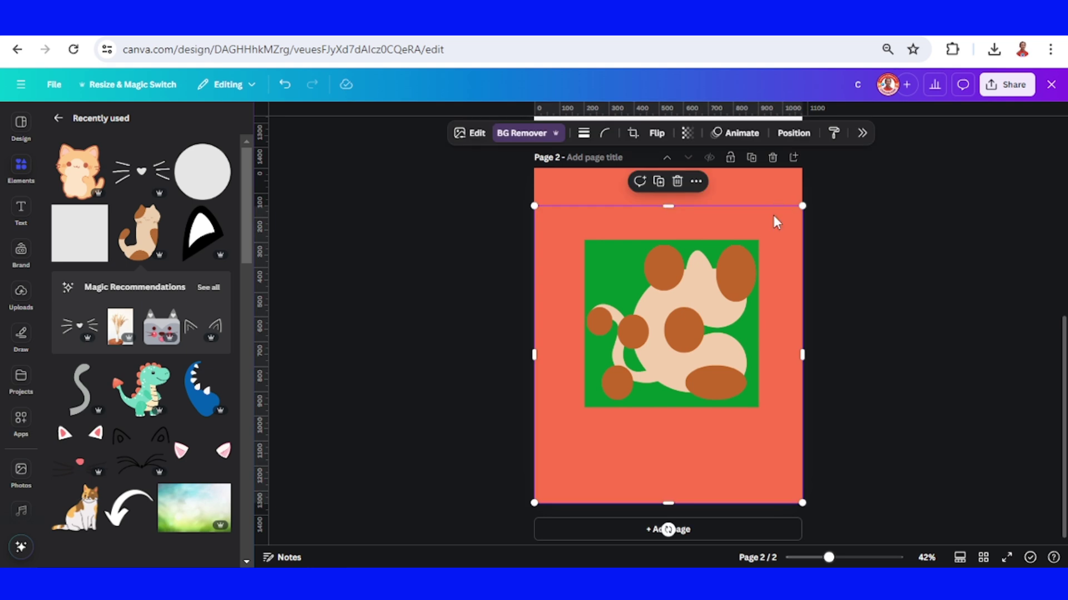
pyautogui.rightClick(774, 215)
pyautogui.moveTo(810, 342)
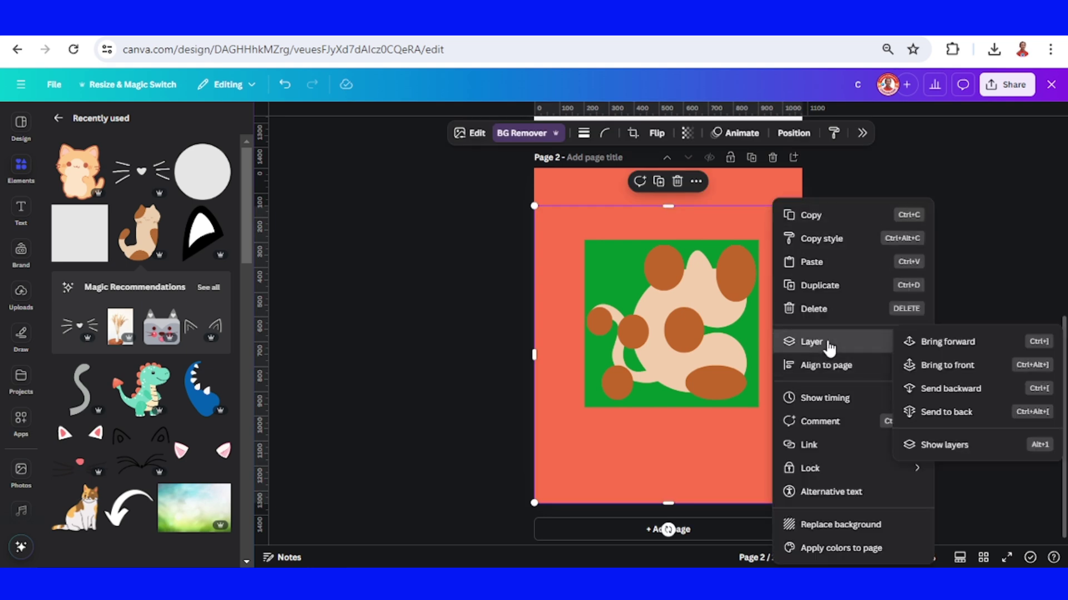
pyautogui.click(955, 376)
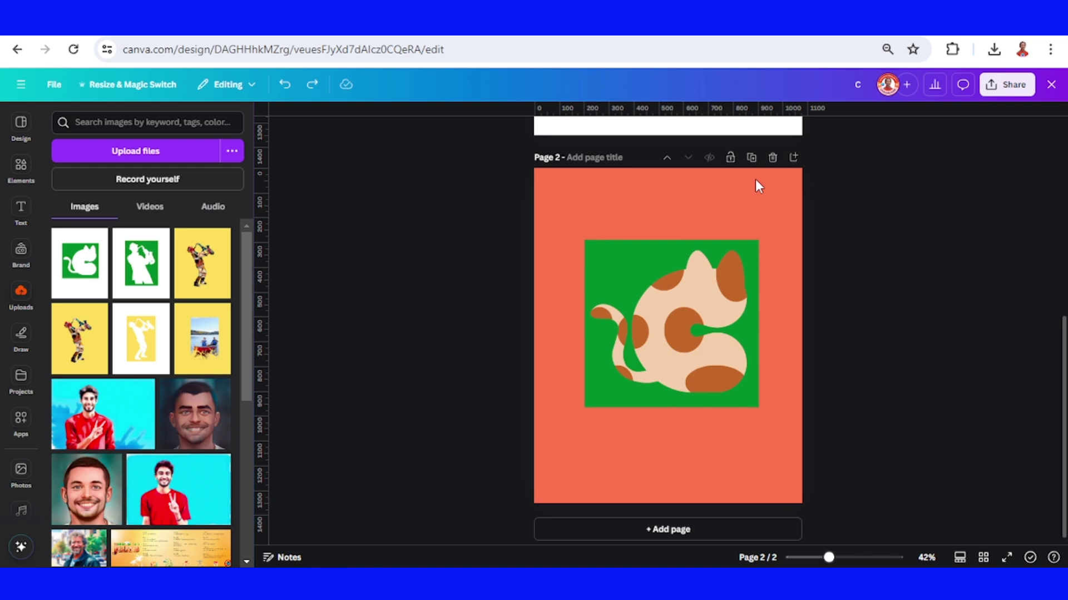
# - Turn page 2's background green
pyautogui.click(754, 180)
pyautogui.click(588, 134)
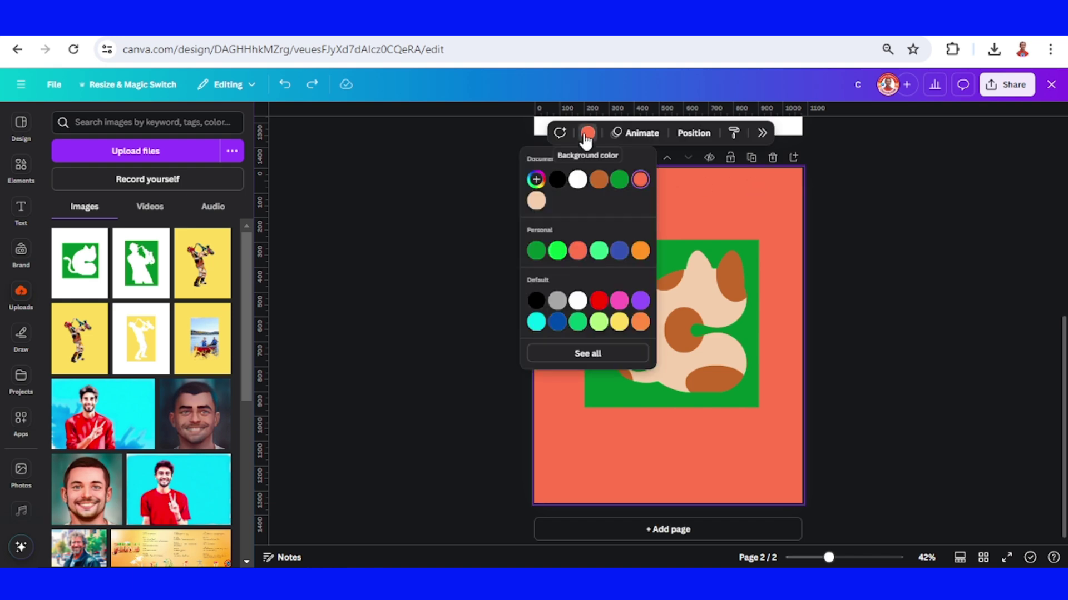
pyautogui.click(617, 180)
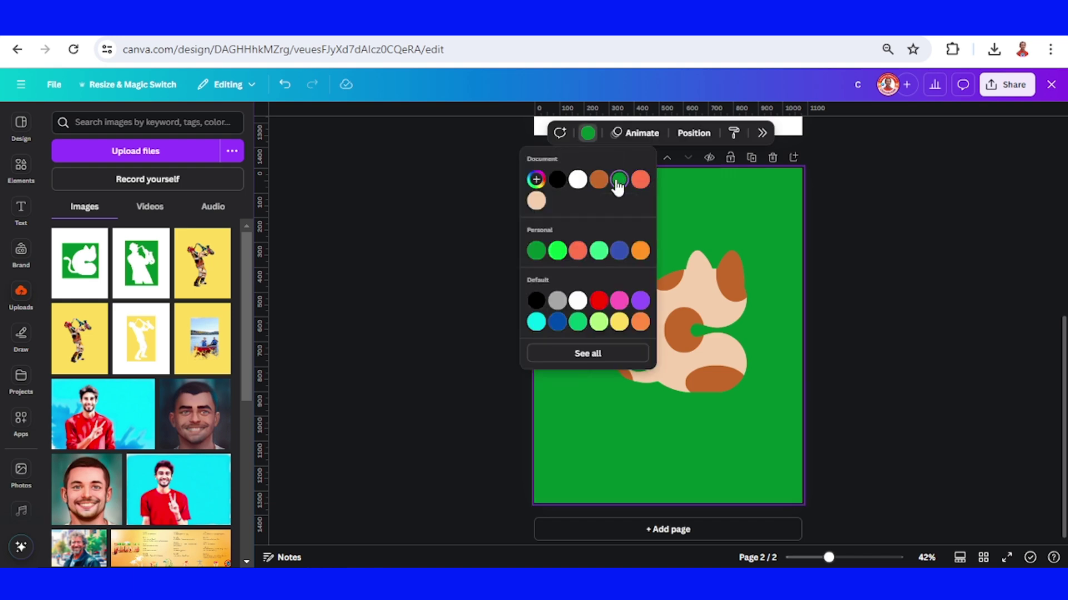
# - Download only page 2 as a PNG
pyautogui.click(1007, 84)
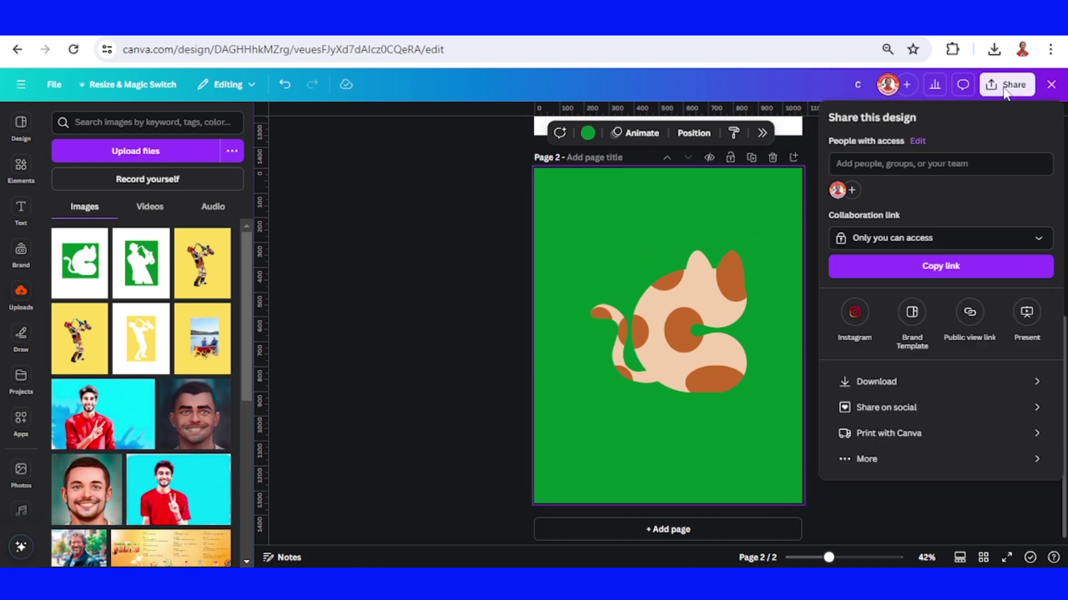
pyautogui.click(899, 392)
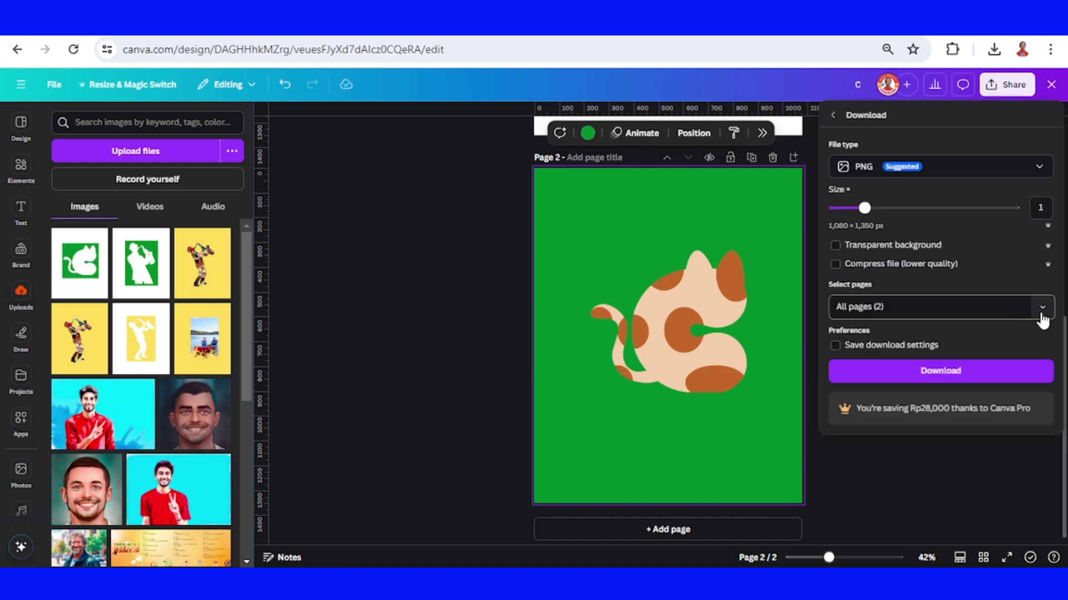
pyautogui.click(1041, 309)
pyautogui.click(941, 413)
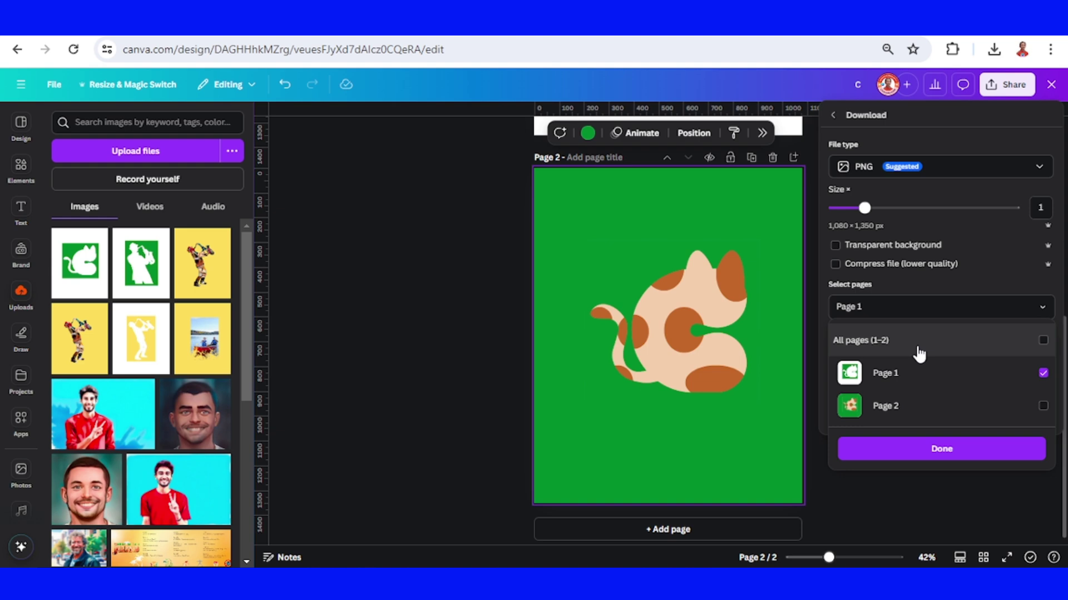
pyautogui.click(925, 373)
pyautogui.click(936, 406)
pyautogui.click(942, 451)
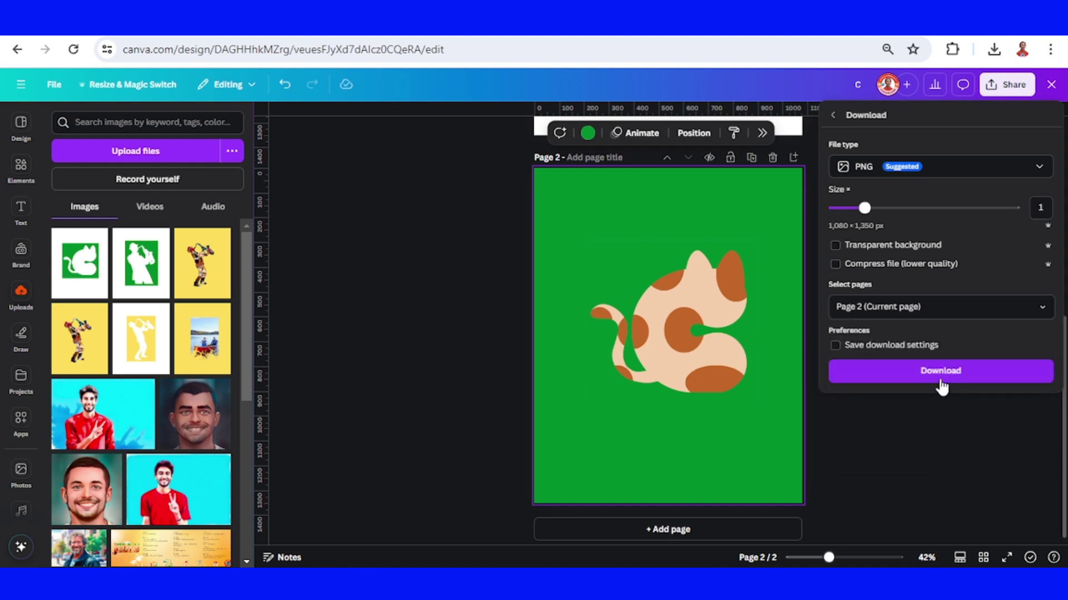
pyautogui.click(940, 369)
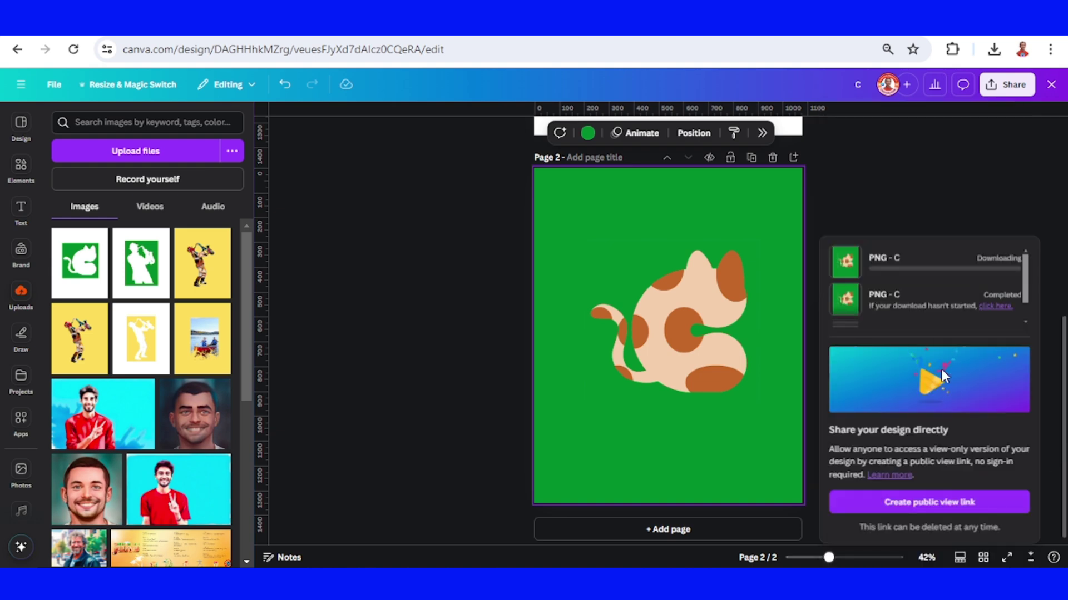
# - Add a new page 3 with a white background
pyautogui.click(699, 530)
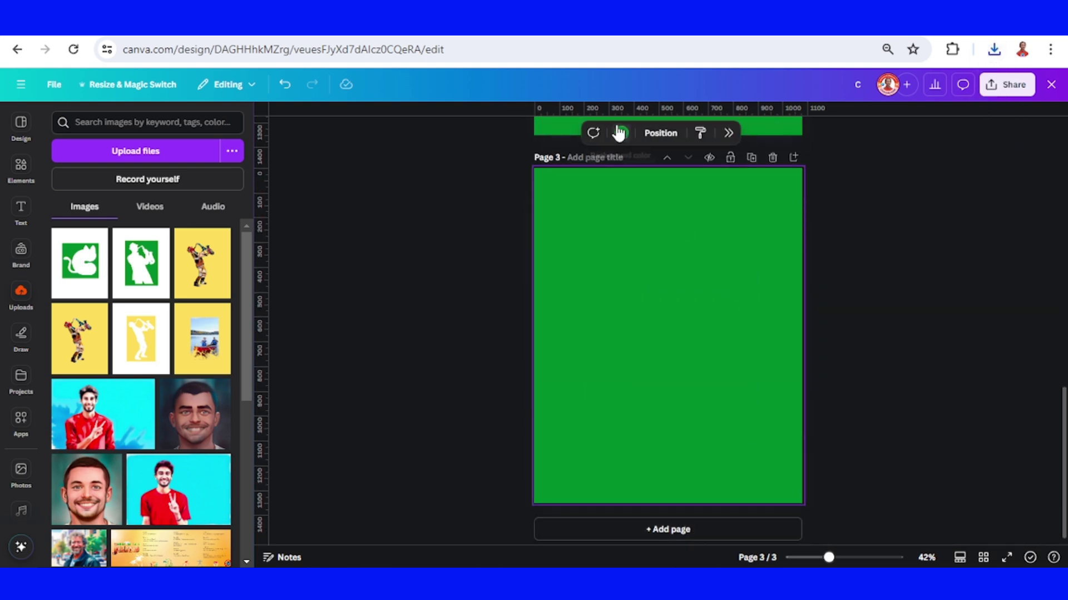
pyautogui.click(618, 133)
pyautogui.click(611, 180)
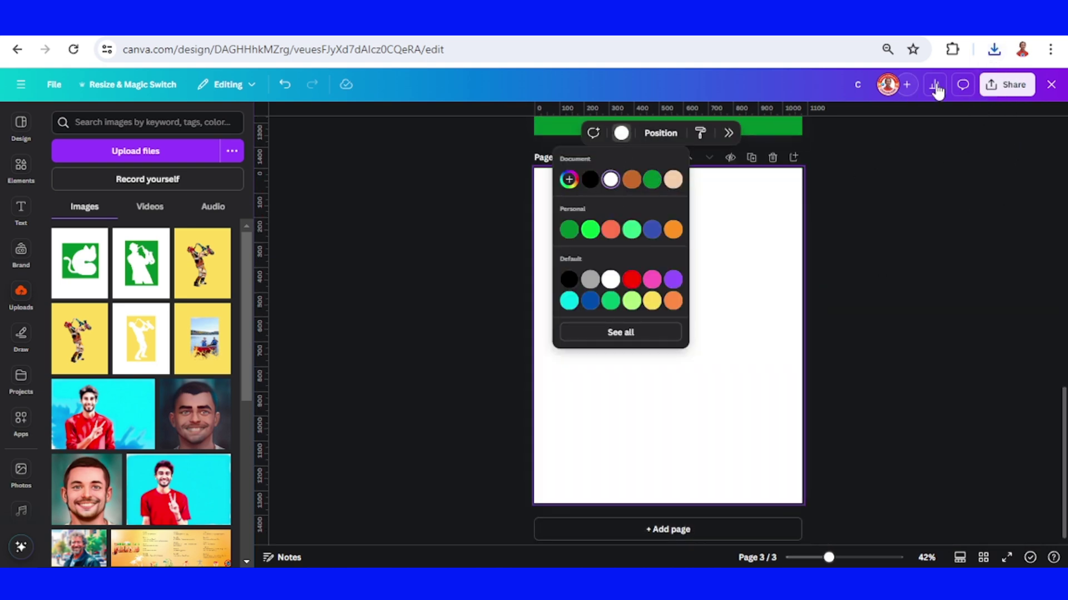
# - Place the downloaded cat C PNG on page 3 and remove its green background with BG Remover
pyautogui.click(991, 53)
pyautogui.moveTo(901, 125); pyautogui.dragTo(705, 423)
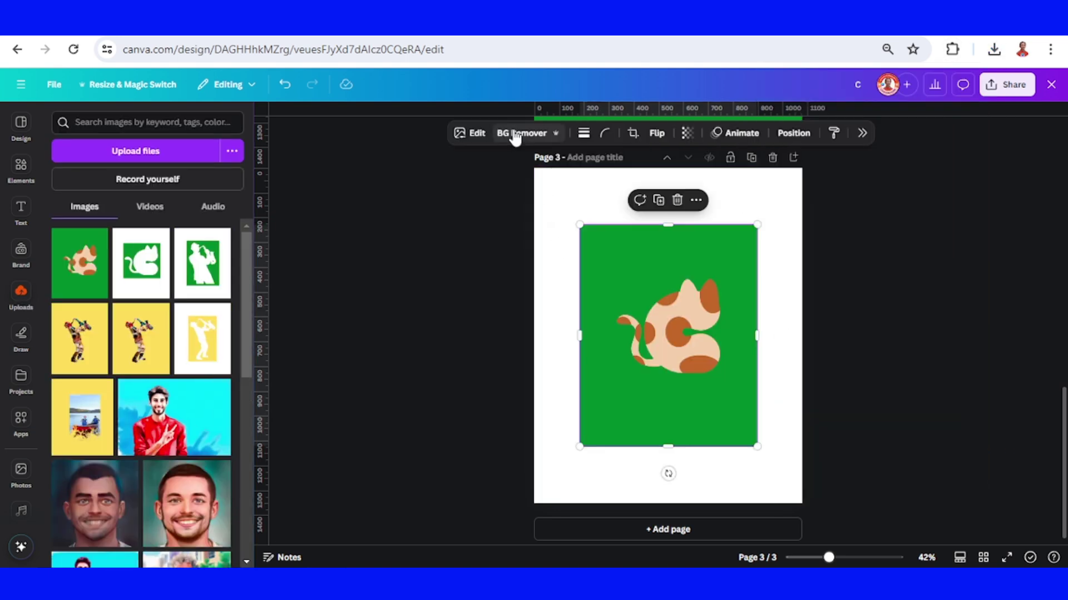
pyautogui.click(512, 133)
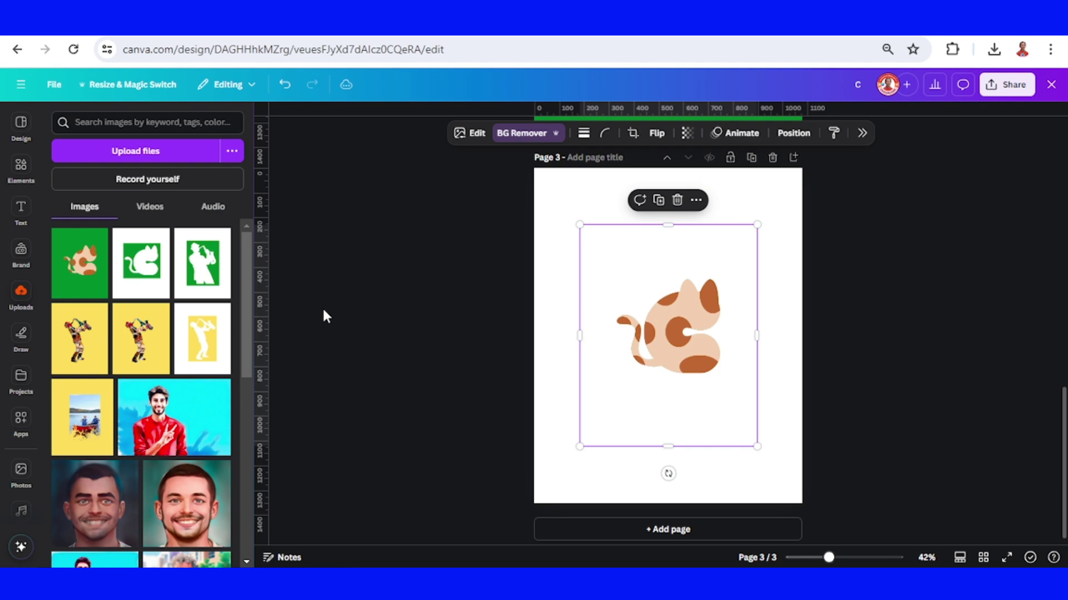
# - Add the Whiskers graphic from Elements and move it onto the cat's face
pyautogui.click(17, 173)
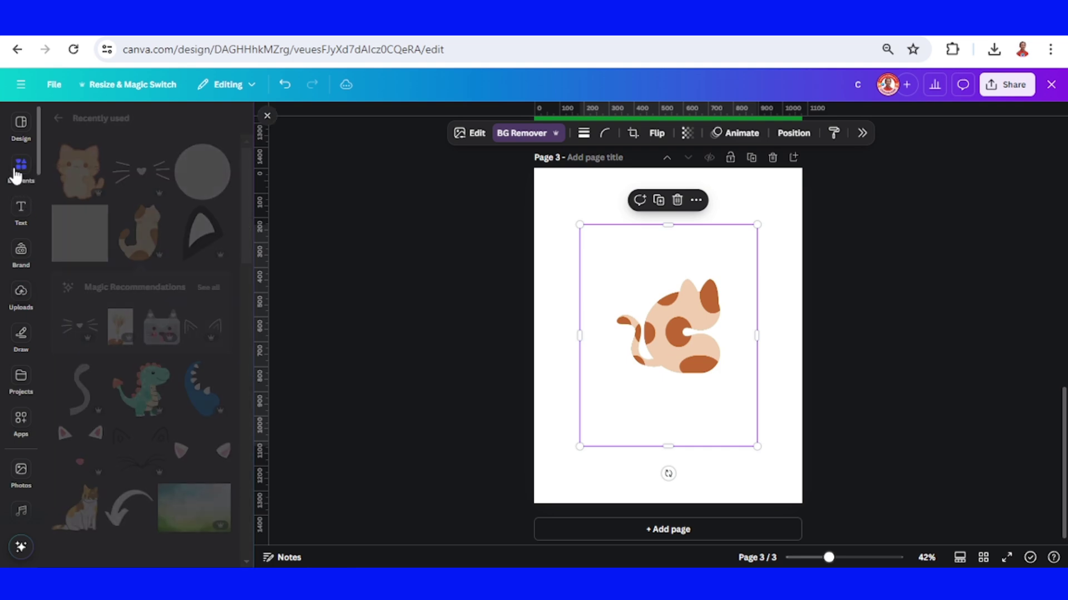
pyautogui.click(160, 151)
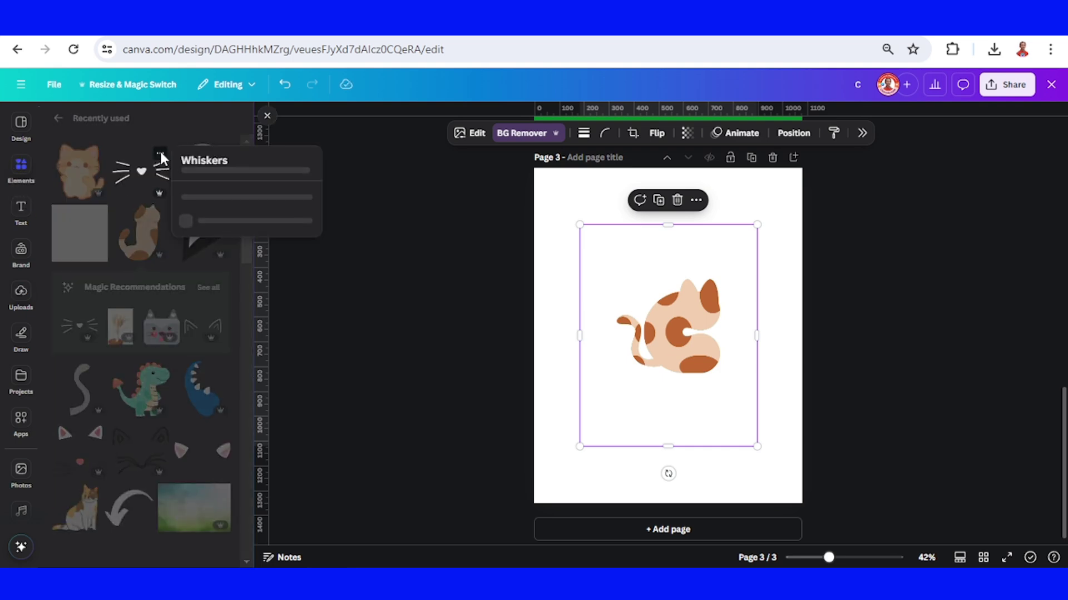
pyautogui.click(140, 174)
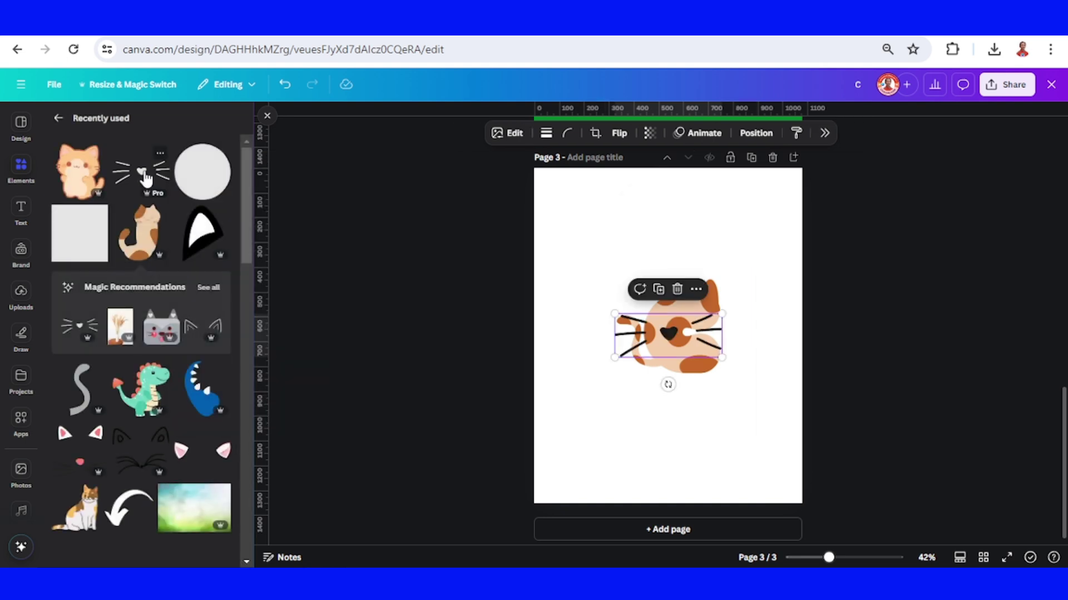
pyautogui.moveTo(694, 327); pyautogui.dragTo(720, 311)
# - Recolour the whiskers brown (#995B0A) and shrink them to fit the face
pyautogui.click(537, 136)
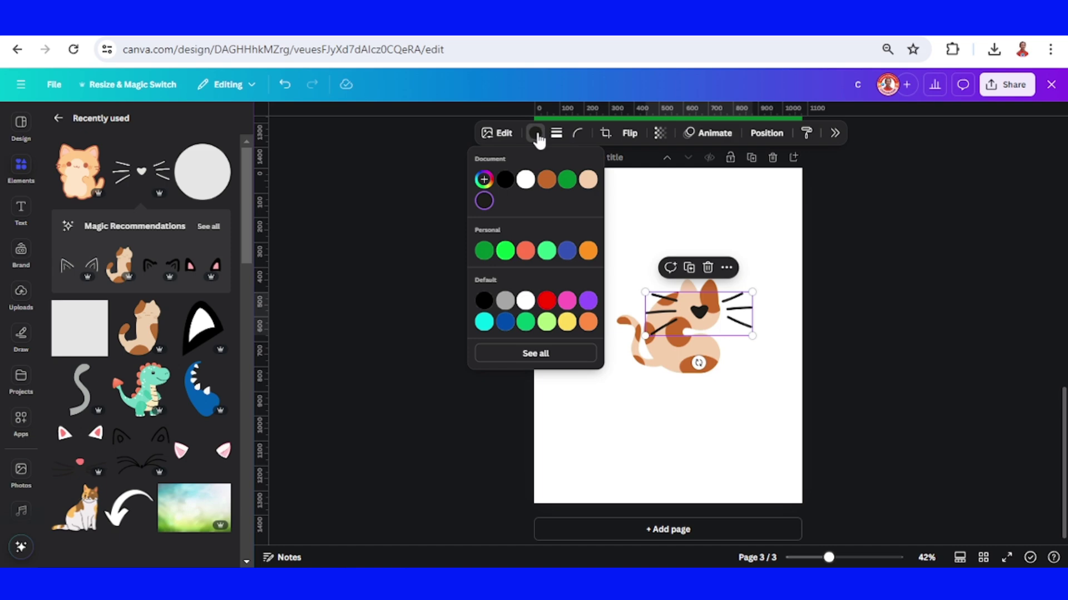
pyautogui.click(484, 181)
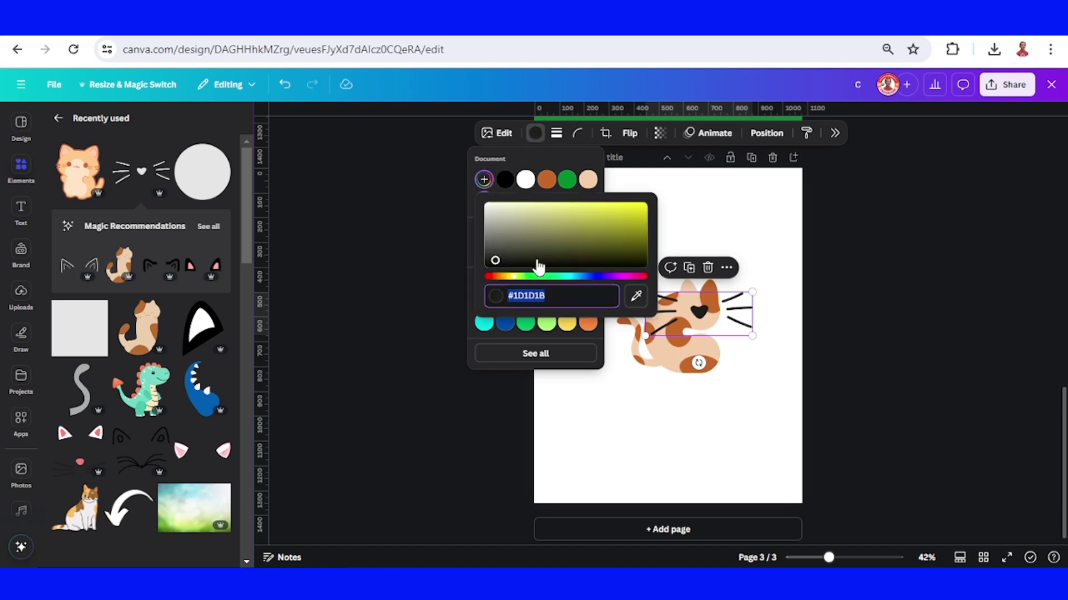
pyautogui.click(496, 279)
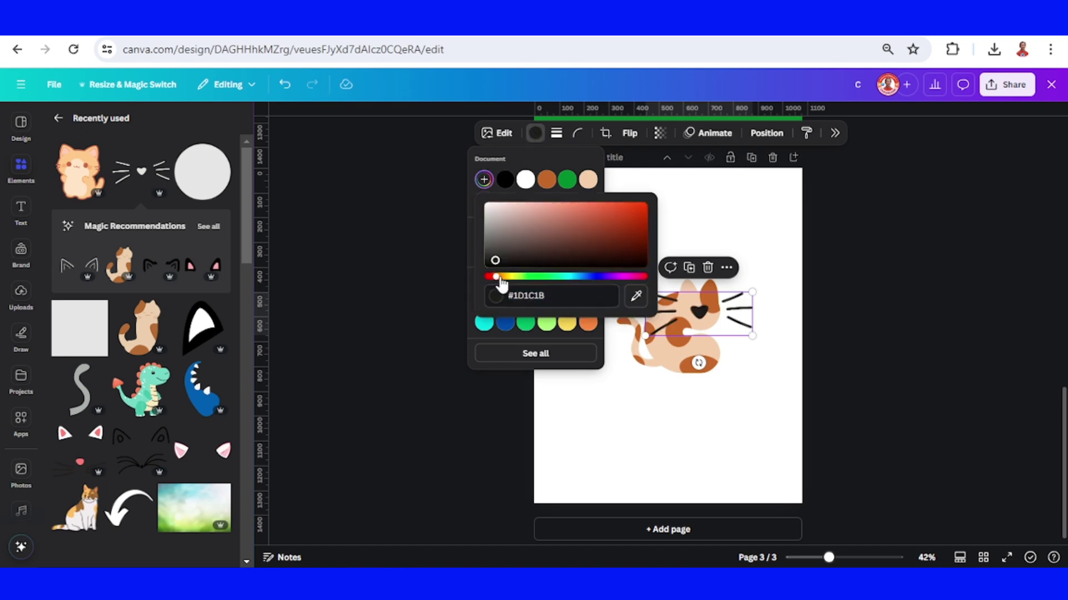
pyautogui.moveTo(500, 281); pyautogui.dragTo(505, 283)
pyautogui.moveTo(631, 255); pyautogui.dragTo(636, 228)
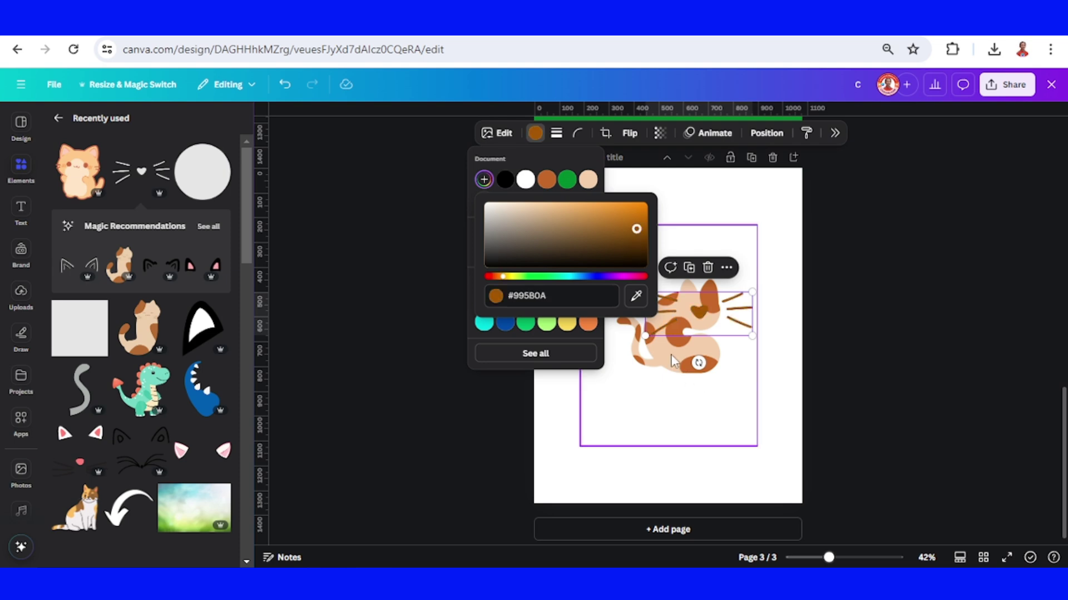
pyautogui.moveTo(645, 338)
pyautogui.mouseDown()
pyautogui.moveTo(722, 326)
pyautogui.moveTo(714, 315)
pyautogui.mouseUp()
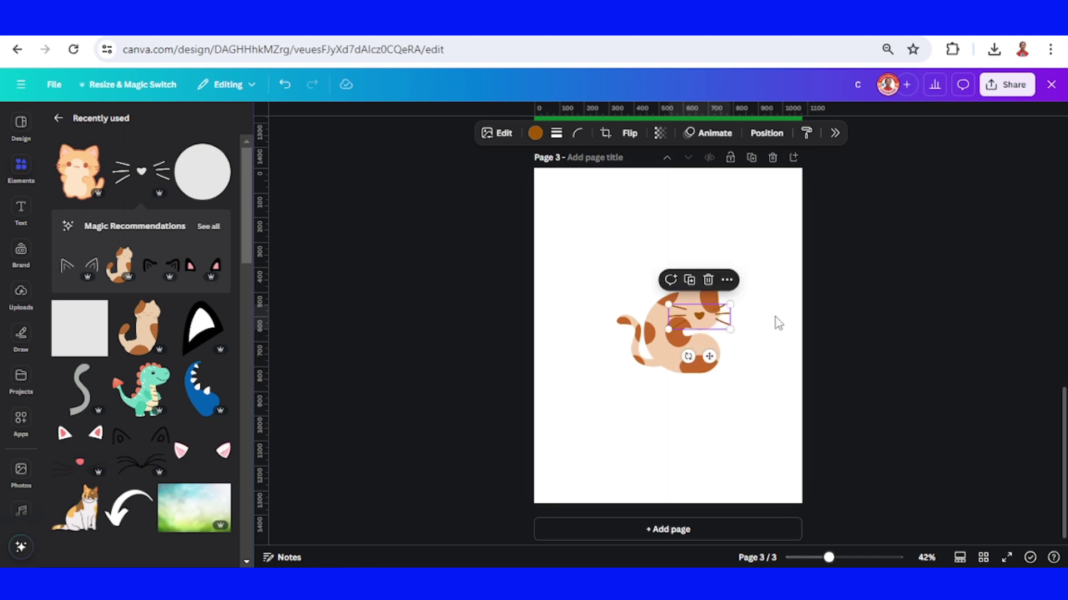